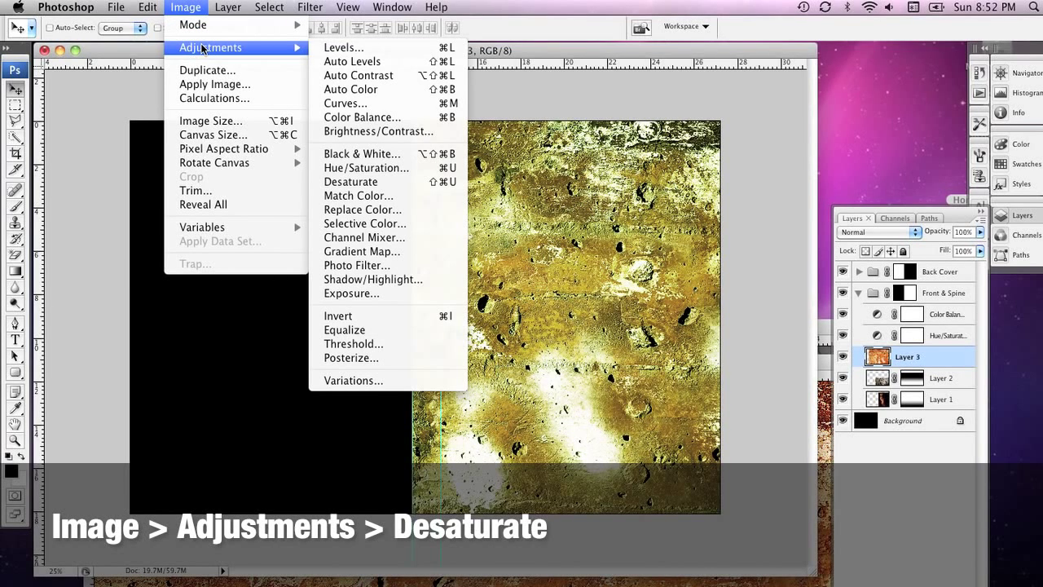
Step: Desaturate Layer 3's texture so only the green tint from the adjustments above shows
left_click(375, 185)
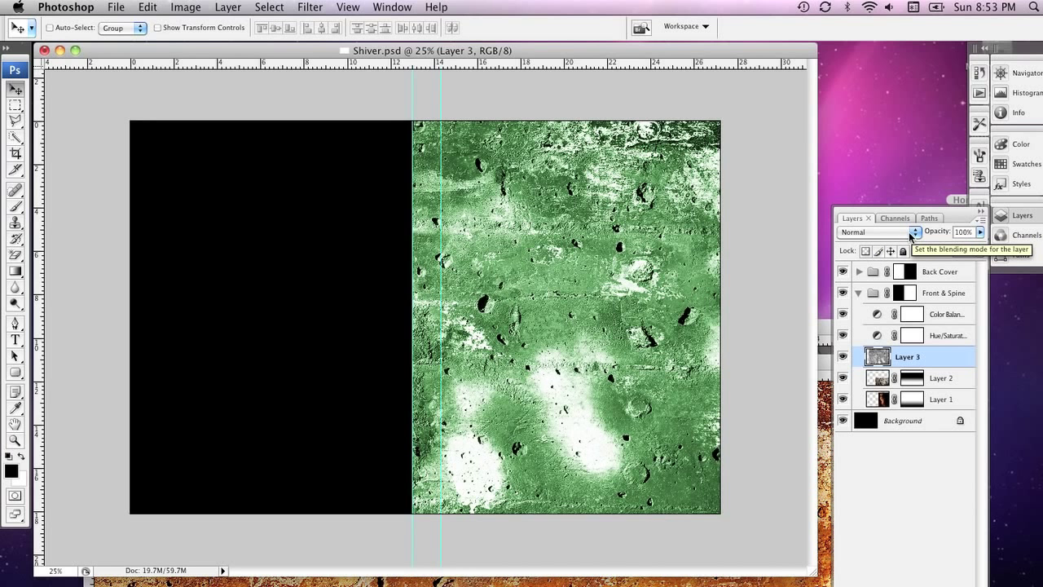
left_click(913, 234)
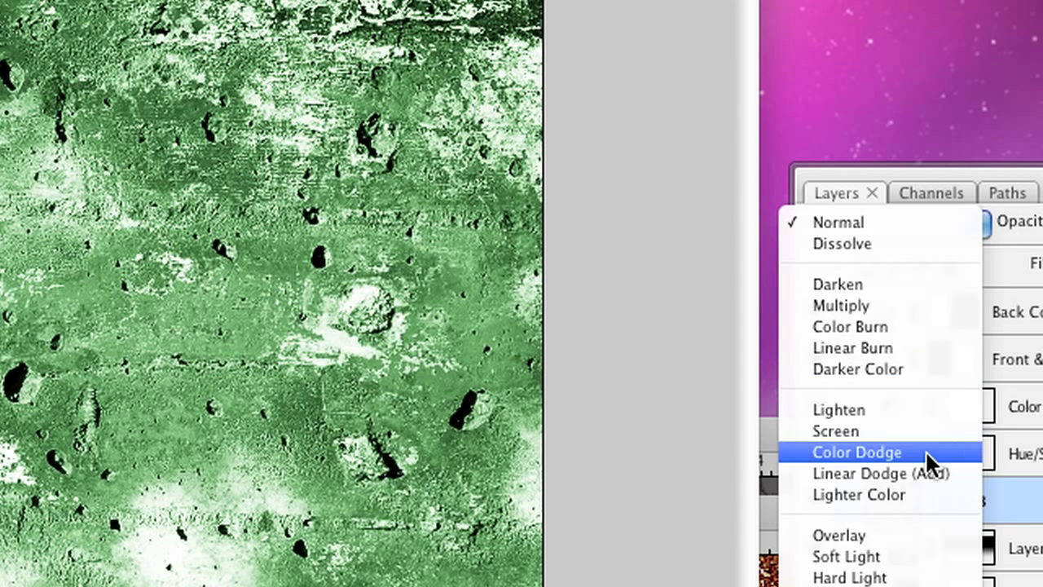
Step: Try Overlay, Soft Light and Hard Light on the texture, settling on Multiply at reduced opacity
left_click(918, 538)
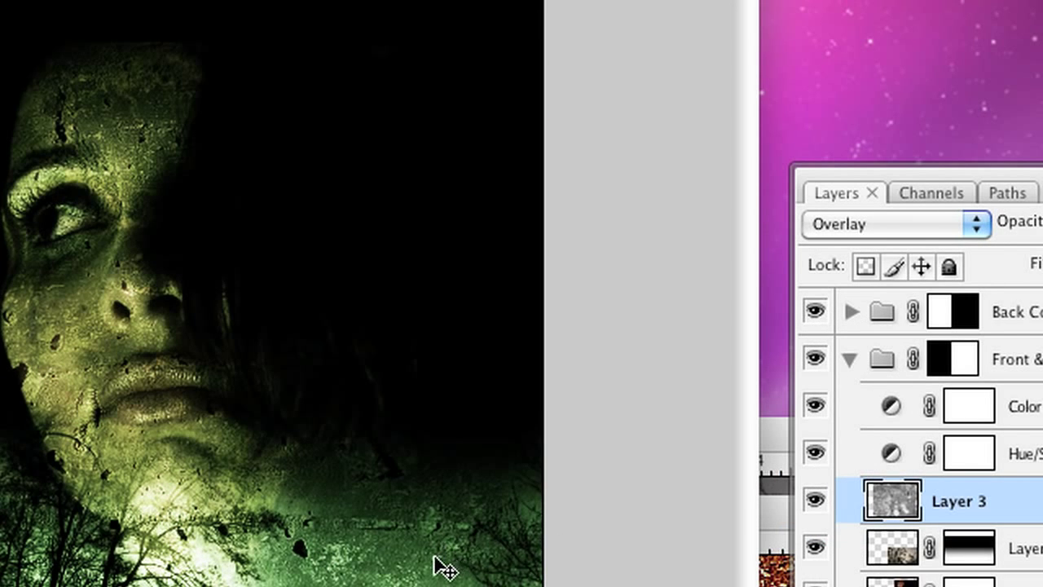
mouse_move(433, 563)
left_mouse_down()
mouse_move(391, 552)
mouse_move(358, 580)
mouse_move(407, 586)
mouse_move(451, 560)
mouse_move(438, 570)
mouse_move(452, 579)
mouse_move(443, 571)
left_mouse_up()
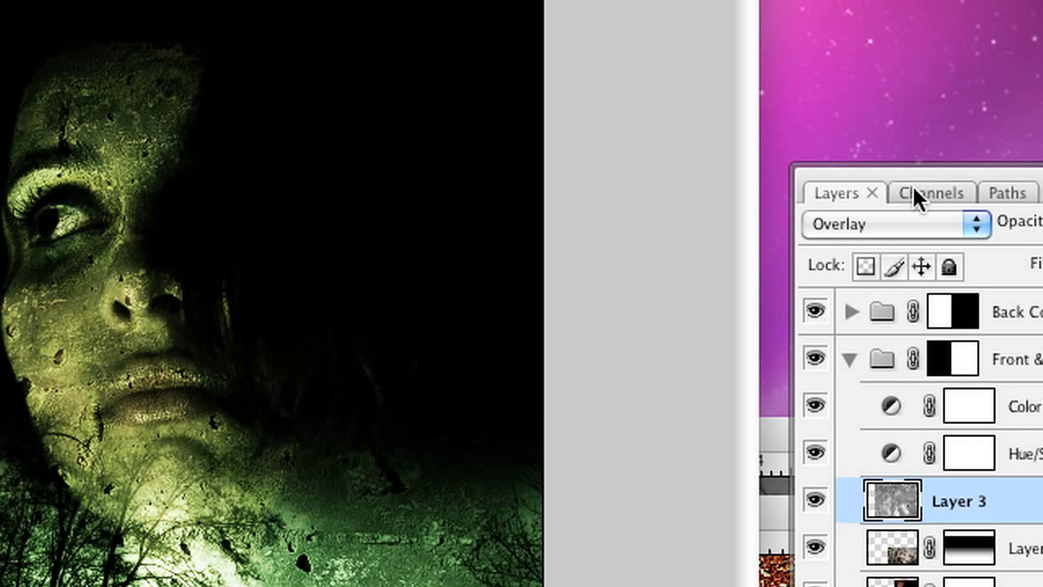
left_click(891, 220)
key("Escape")
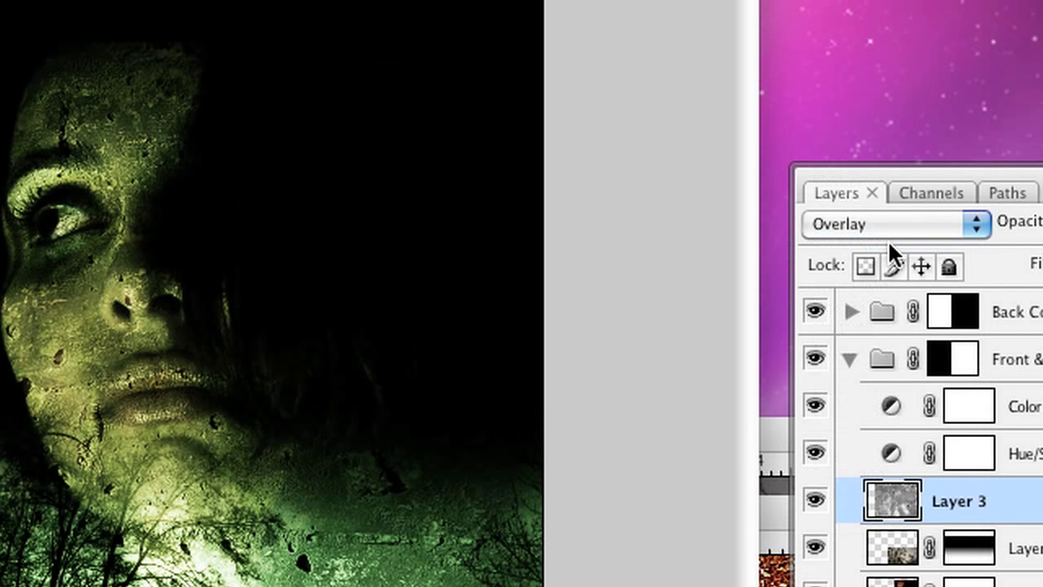
left_click(884, 218)
left_click(881, 235)
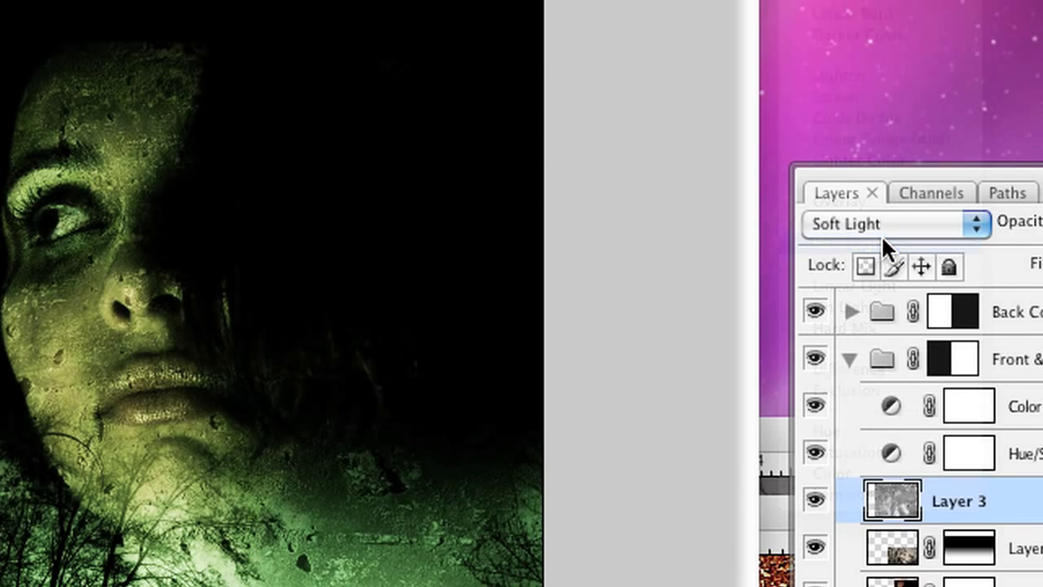
left_click(890, 220)
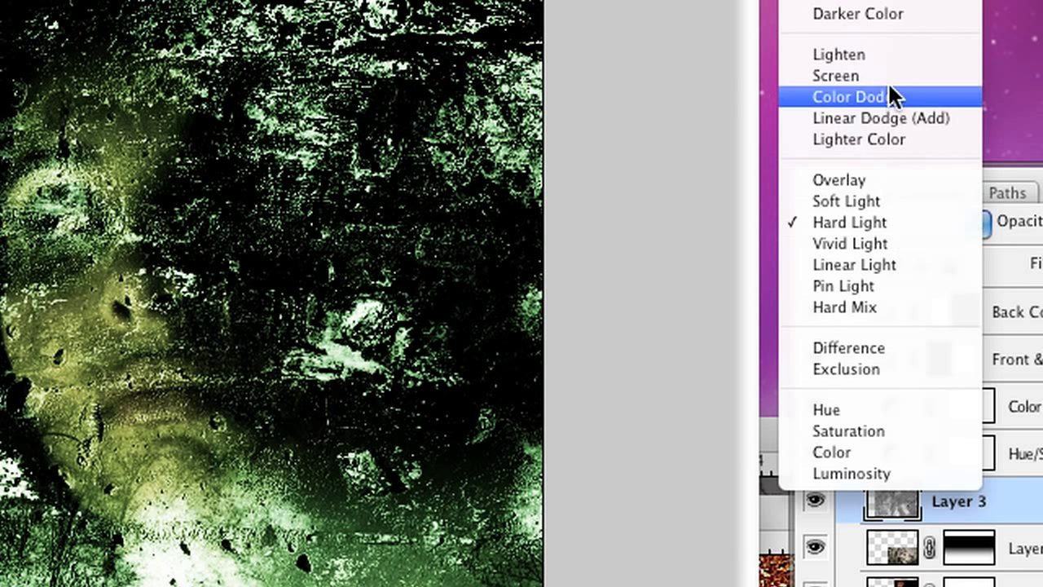
left_click(891, 2)
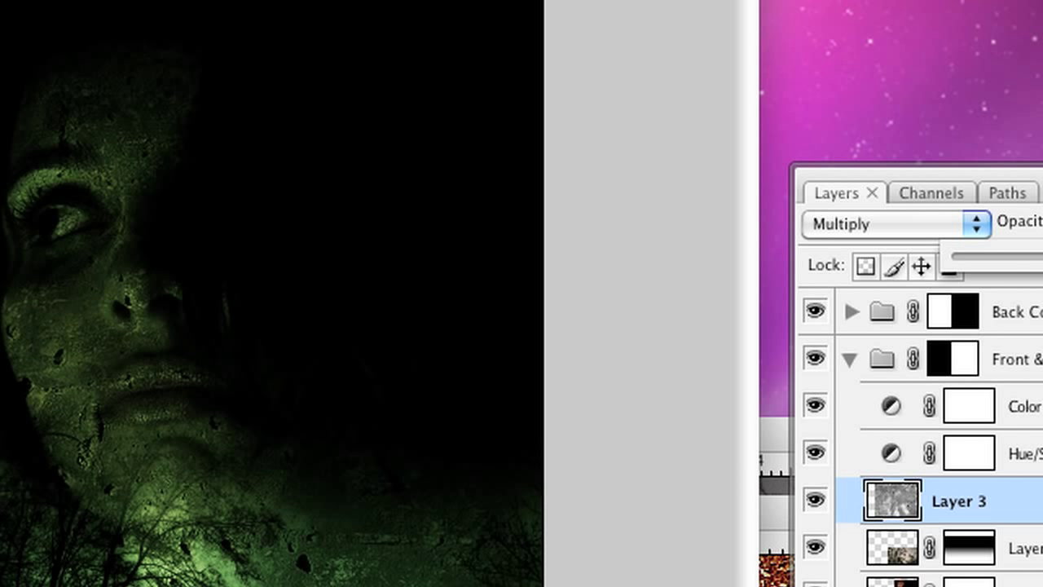
mouse_move(1042, 258)
left_mouse_down()
mouse_move(1013, 268)
mouse_move(1042, 264)
left_mouse_up()
Step: Hide and show Layer 3 repeatedly to compare the cover with and without the texture
key("super+alt+shift+a")
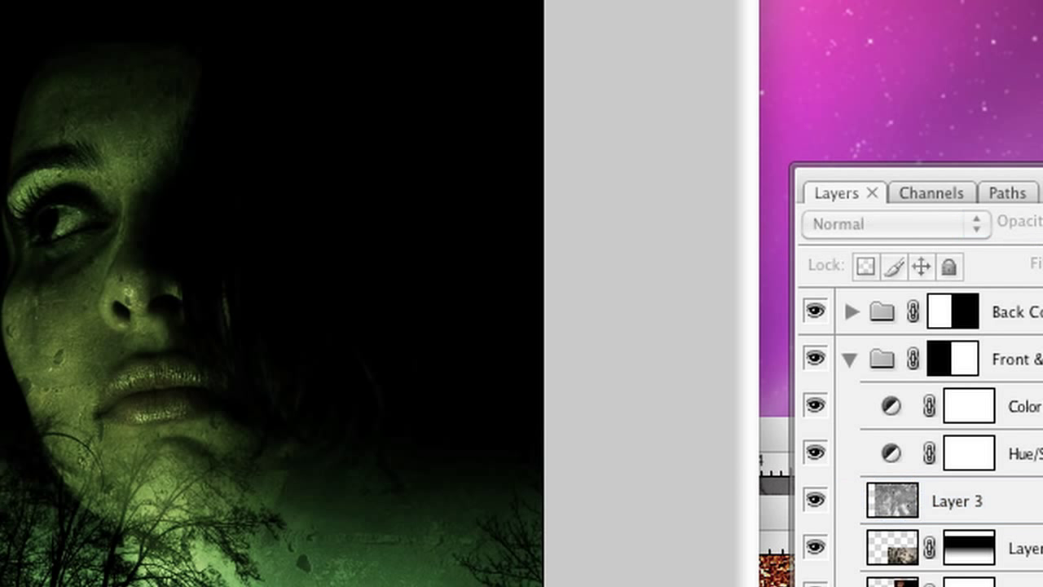
left_click(818, 502)
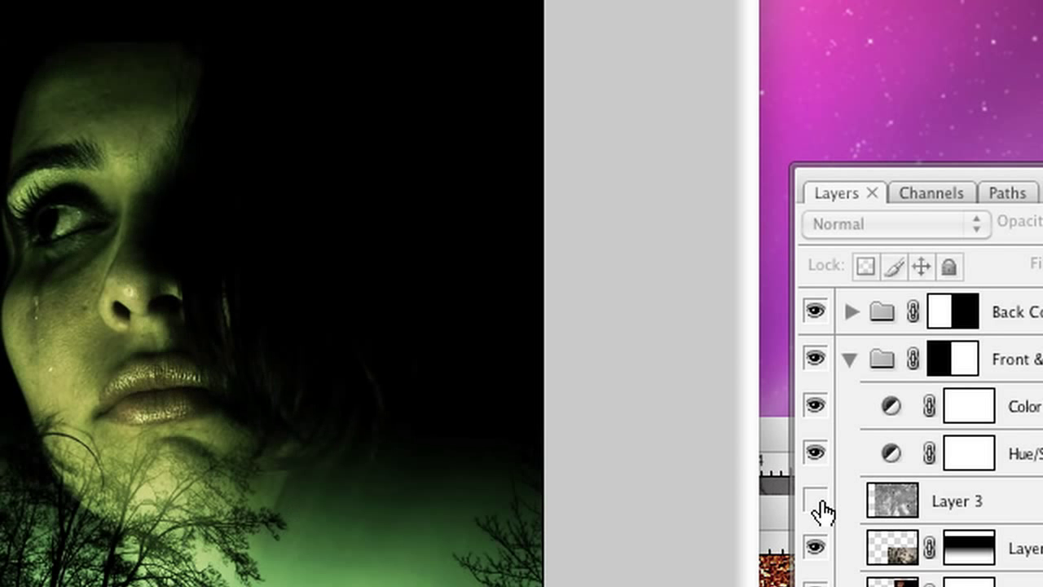
left_click(817, 500)
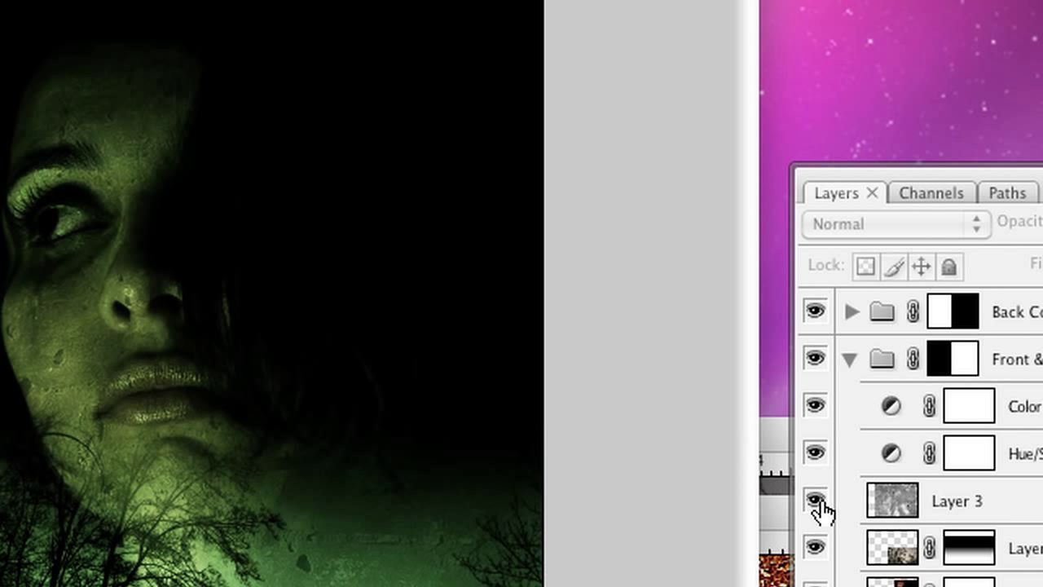
left_click(816, 500)
left_click(817, 500)
left_click(816, 500)
left_click(816, 500)
Step: Set Layer 3's blend mode to Hard Light, then change it to Soft Light
left_click(921, 507)
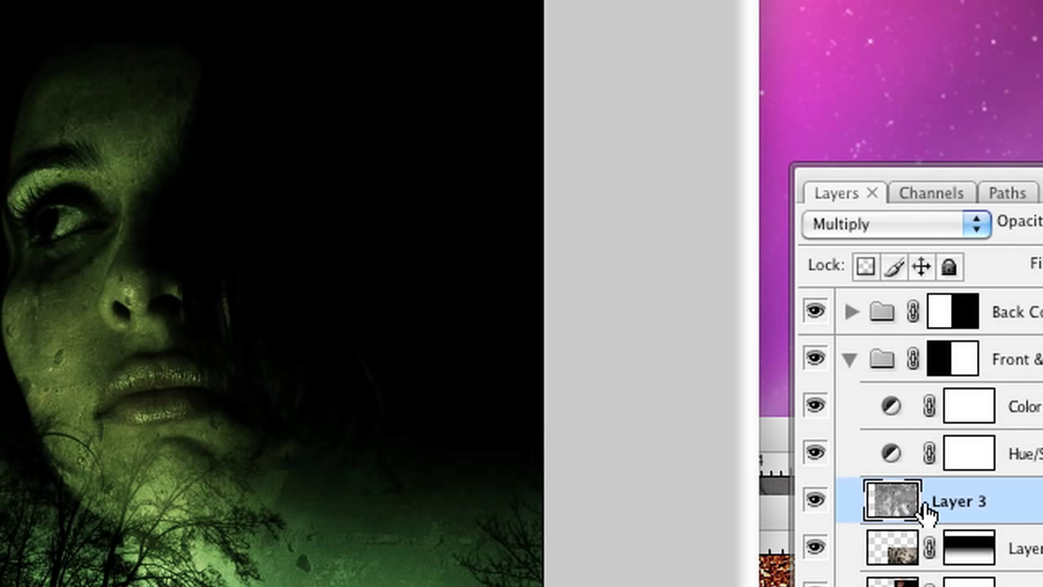
left_click(927, 222)
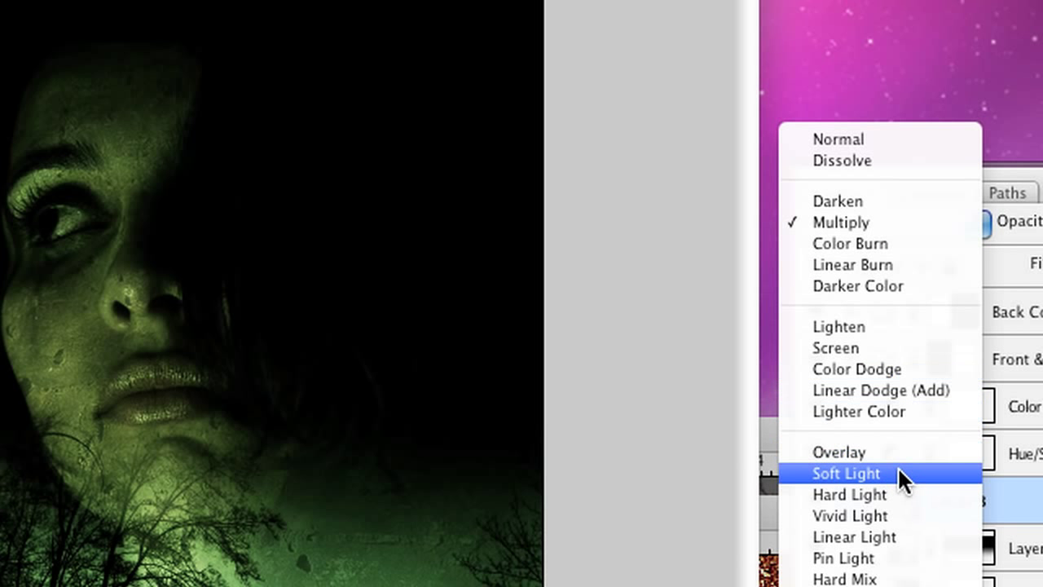
left_click(895, 494)
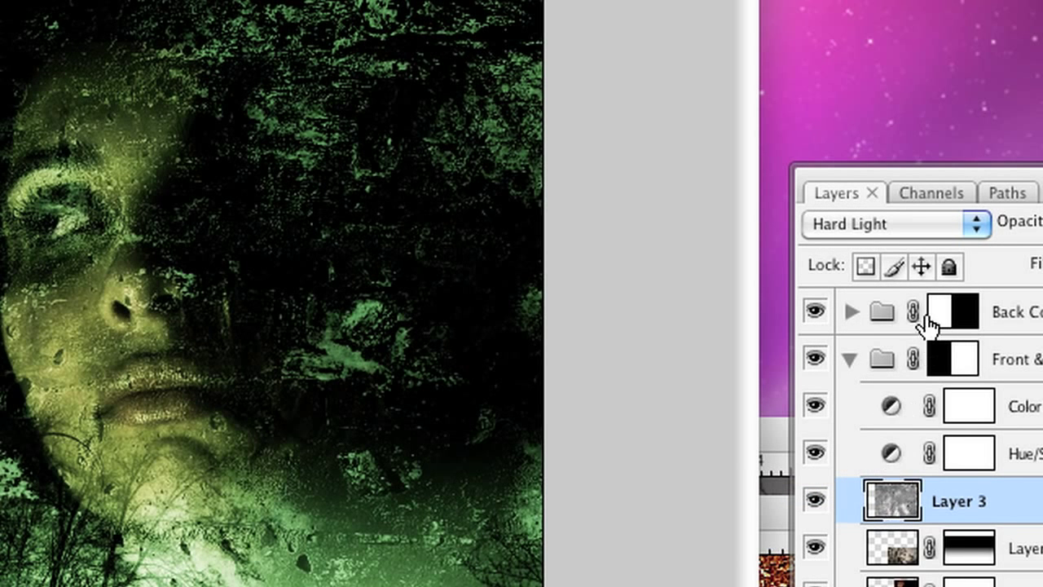
left_click(923, 224)
left_click(918, 198)
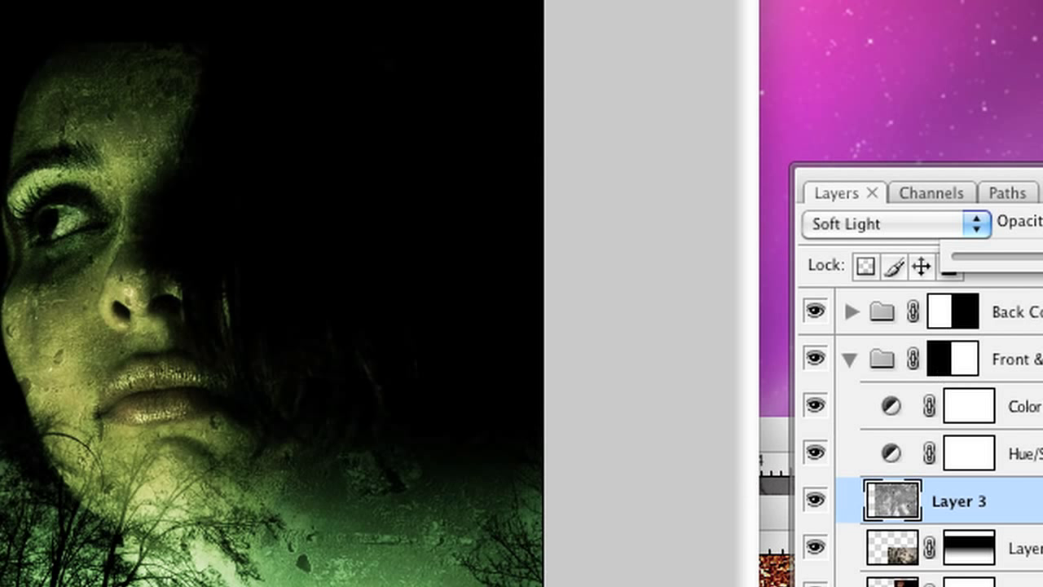
Step: Toggle Layer 3 off and on again to judge the Soft Light texture effect
key("Return")
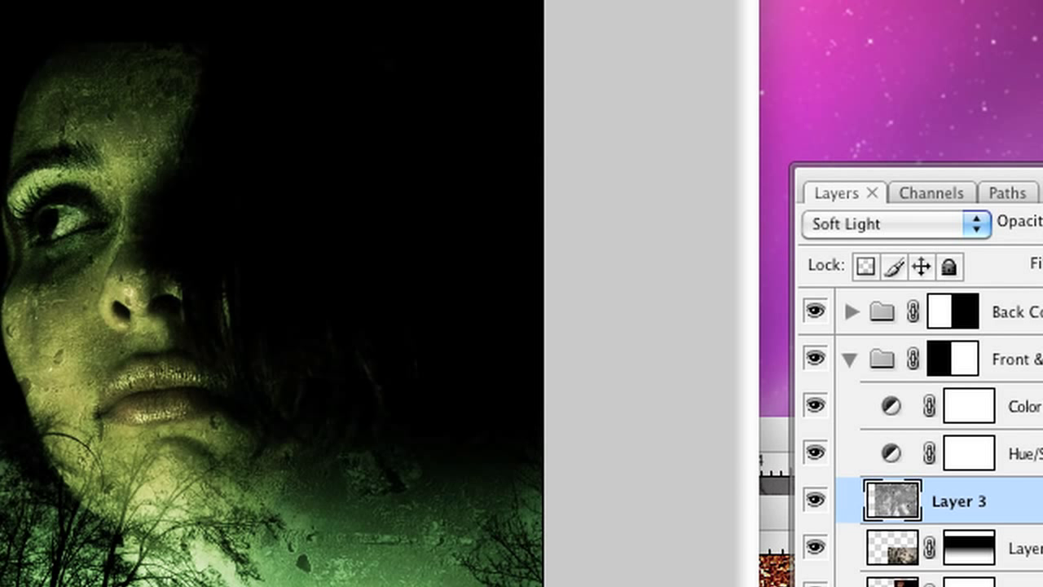
left_click(817, 500)
left_click(817, 501)
left_click(817, 500)
left_click(816, 500)
left_click(817, 500)
left_click(817, 501)
left_click(816, 500)
left_click(816, 500)
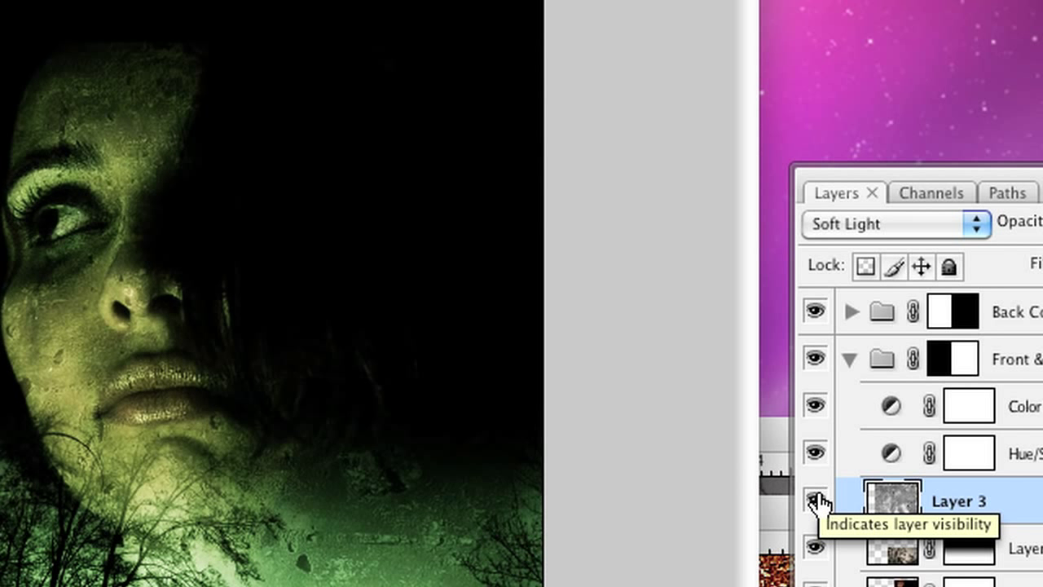
left_click(816, 500)
left_click(816, 500)
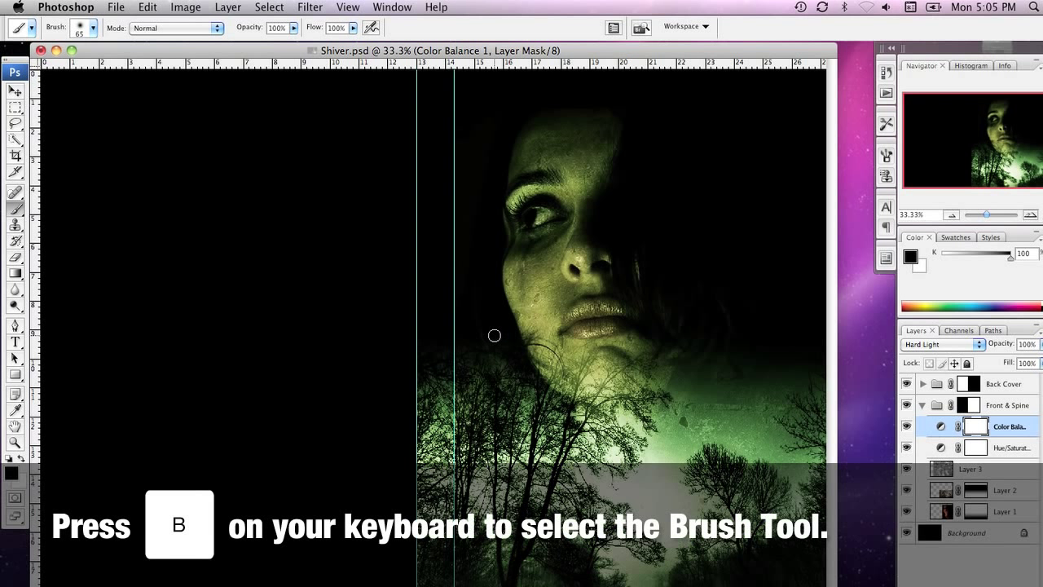
Step: Select the Brush tool and confirm a soft 65 px round tip at 0% hardness
key("n")
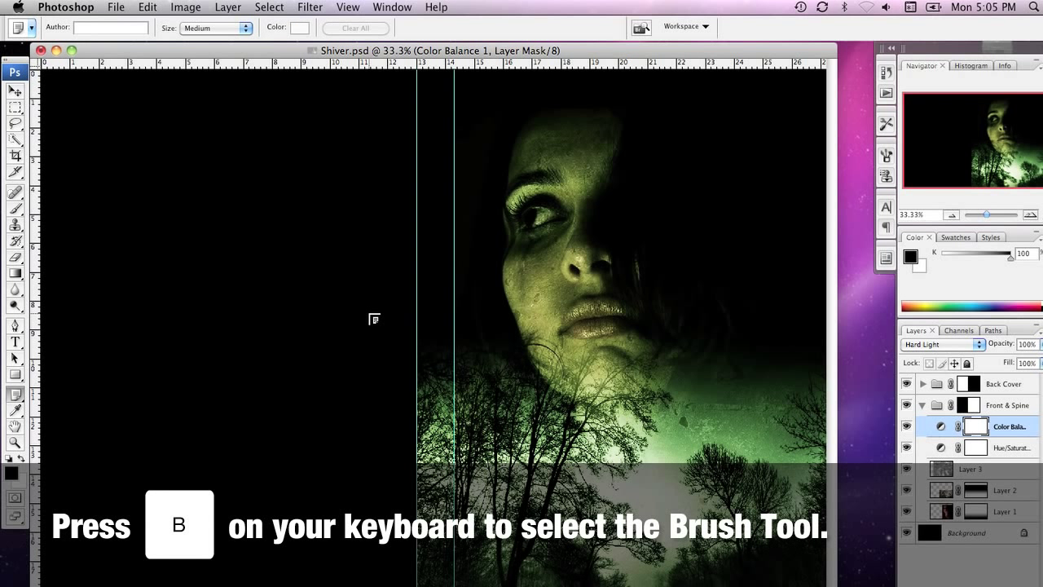
key("b")
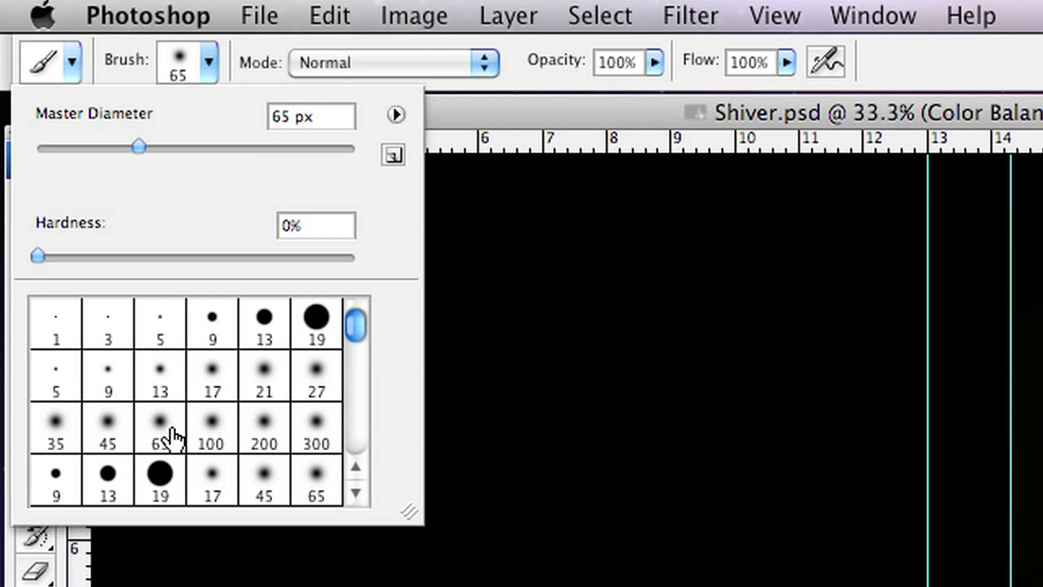
left_click(398, 115)
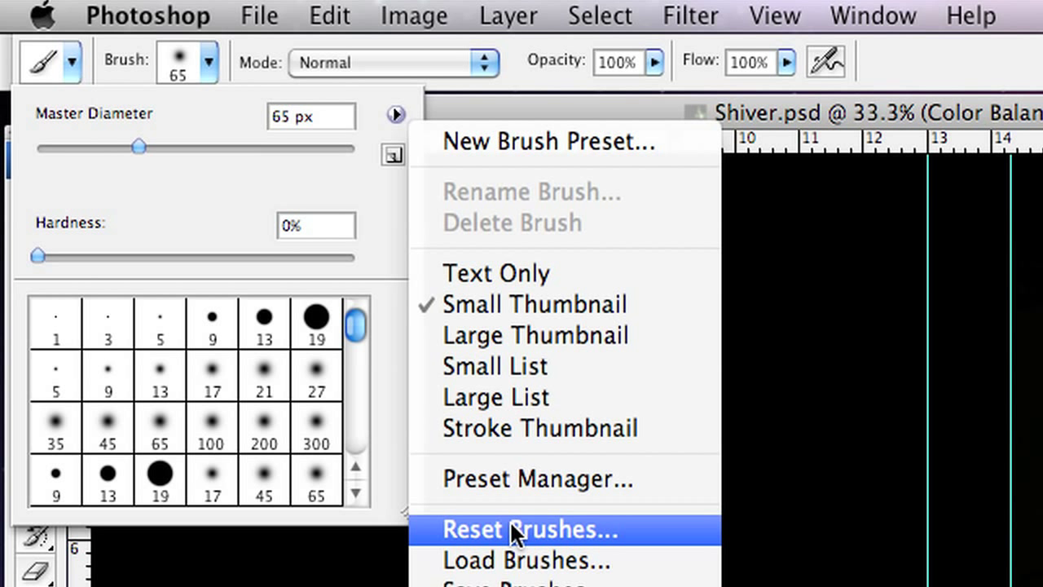
left_click(550, 58)
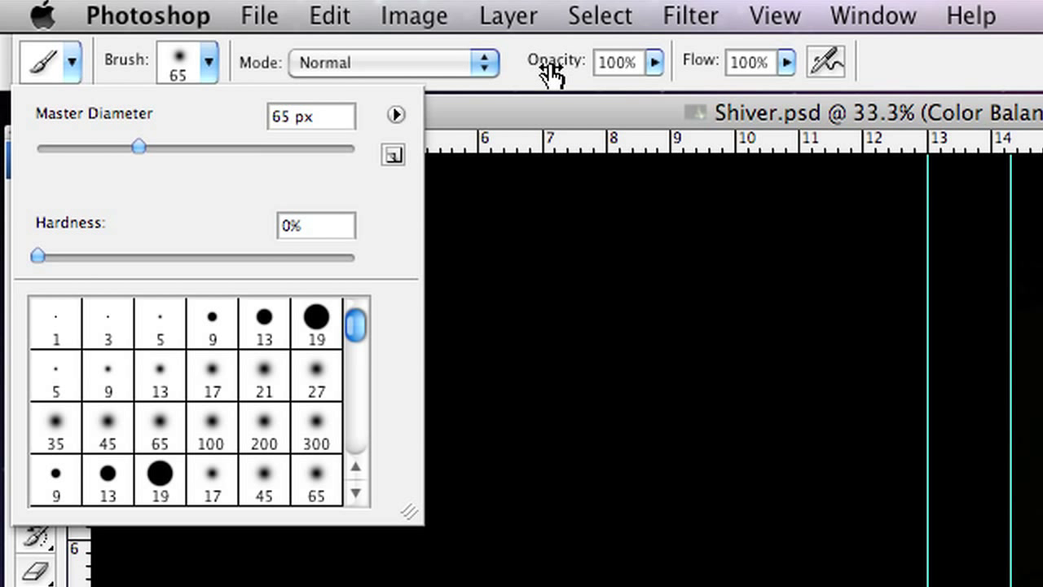
left_click(551, 73)
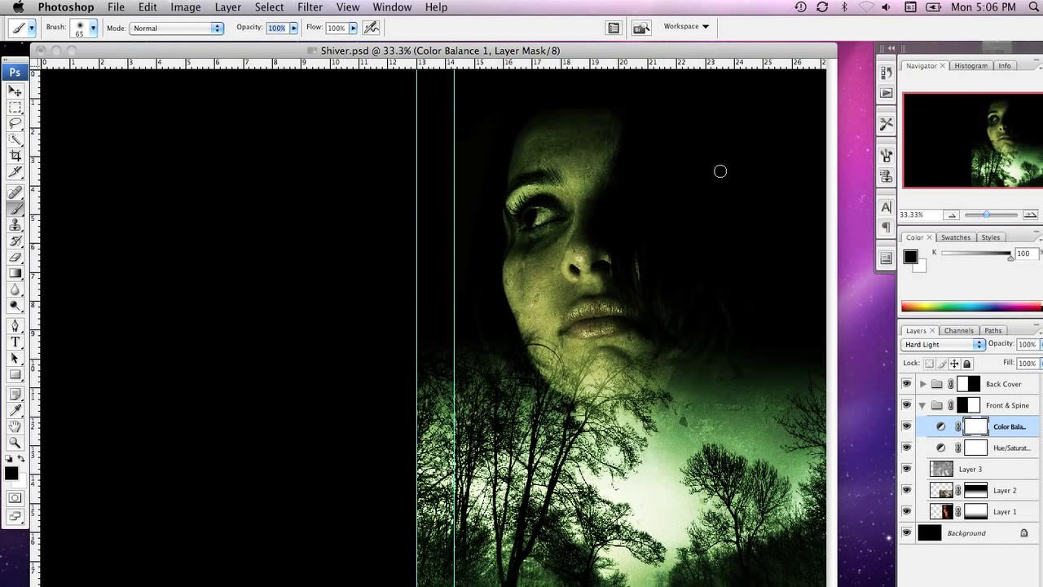
Step: In the Brushes panel, enable Shape Dynamics, Scattering at about 292% and Texture
left_click(393, 7)
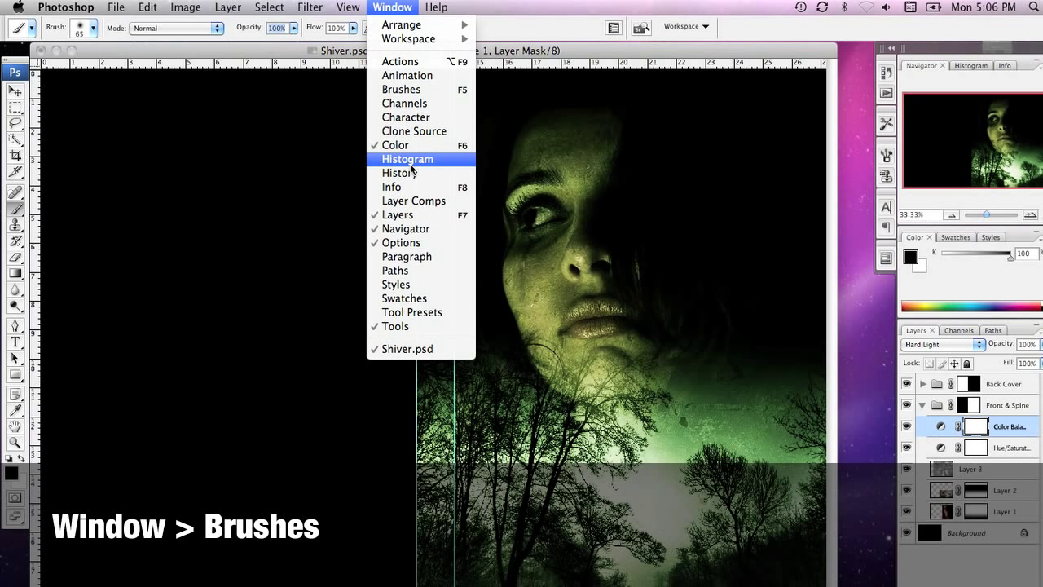
left_click(420, 90)
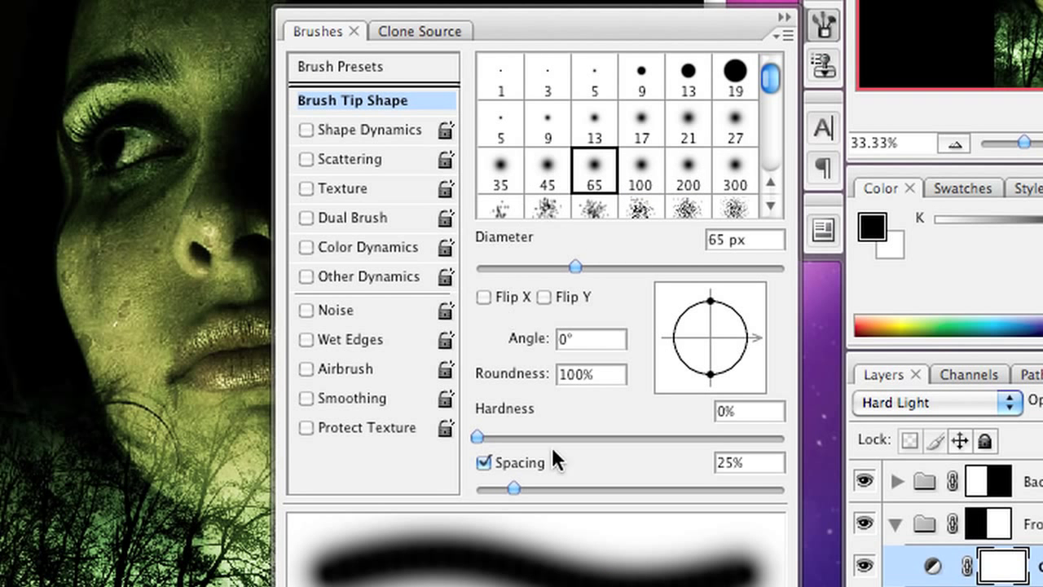
left_click(328, 126)
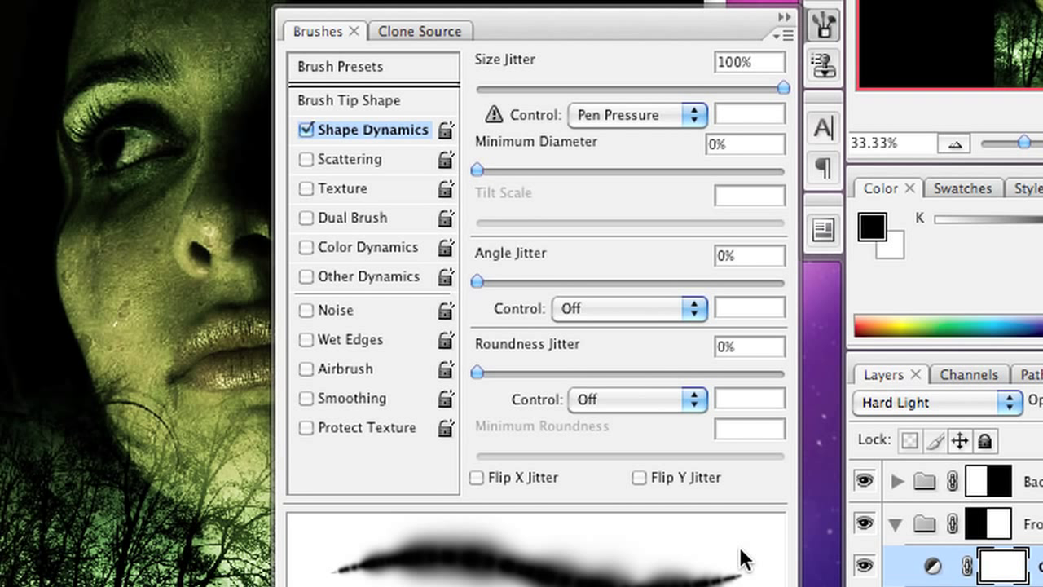
left_click(344, 158)
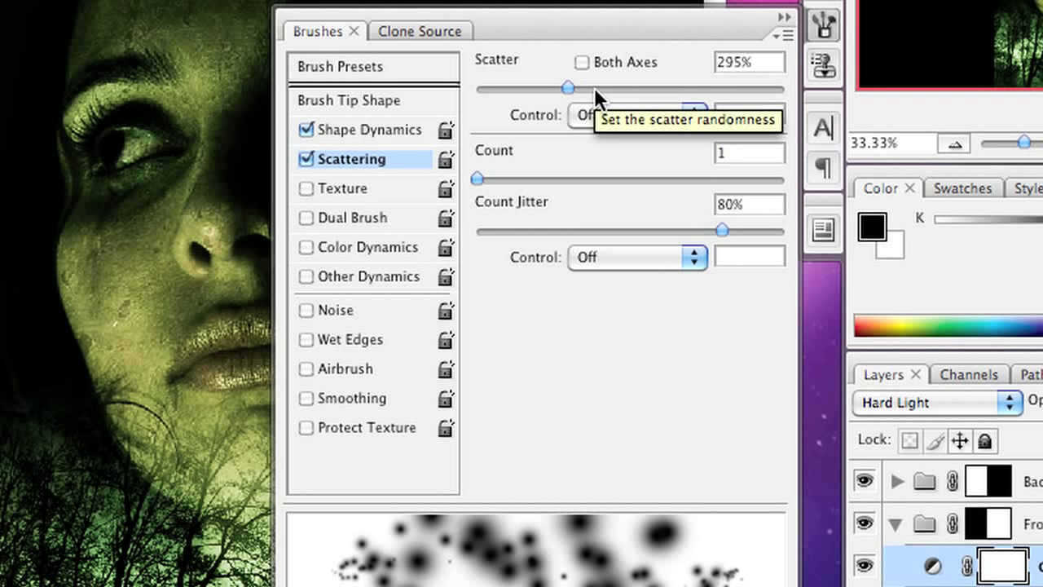
left_click_drag(566, 86, 565, 84)
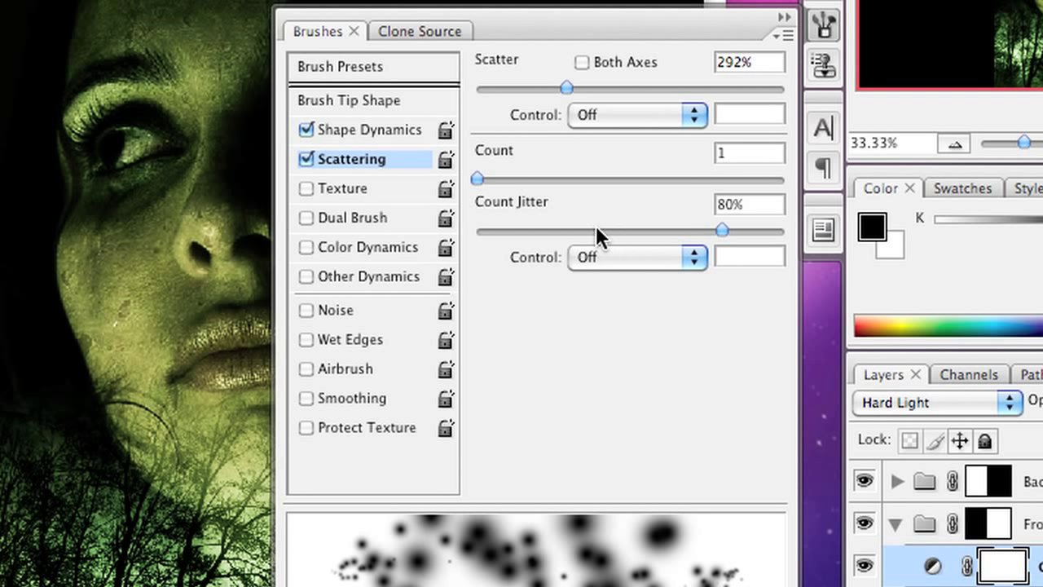
left_click(351, 185)
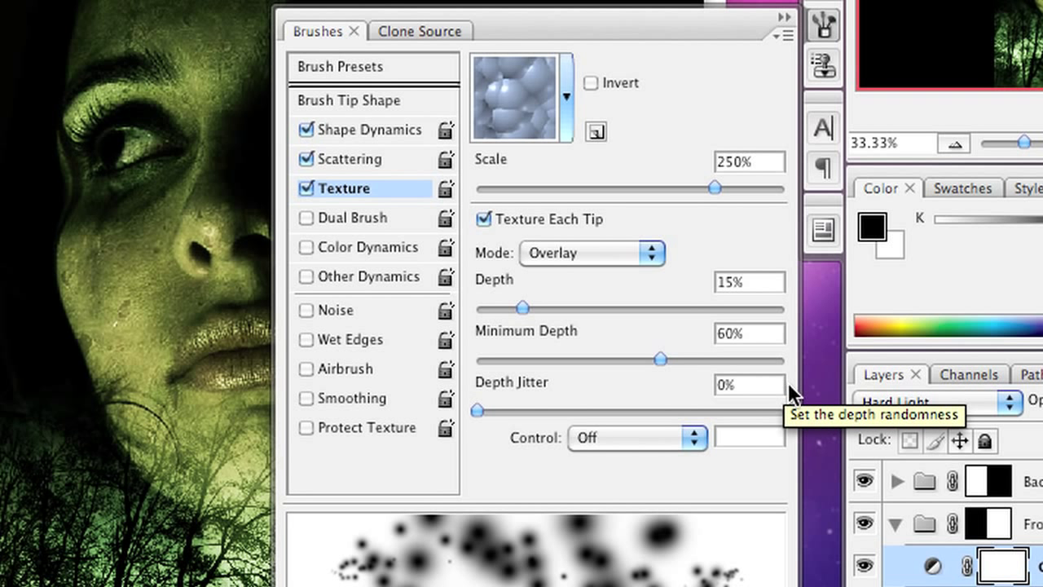
Step: Enable Dual Brush in Color Burn mode with 65 px, 25% spacing and 500% scatter
left_click(365, 212)
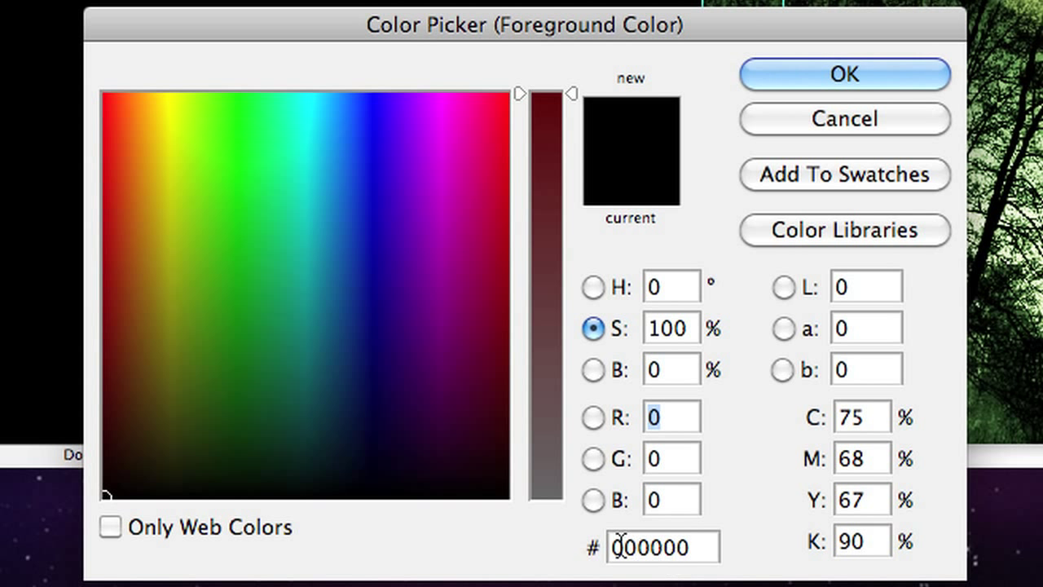
Step: Set the foreground colour to dark red, hex 400000
left_click_drag(619, 546, 606, 548)
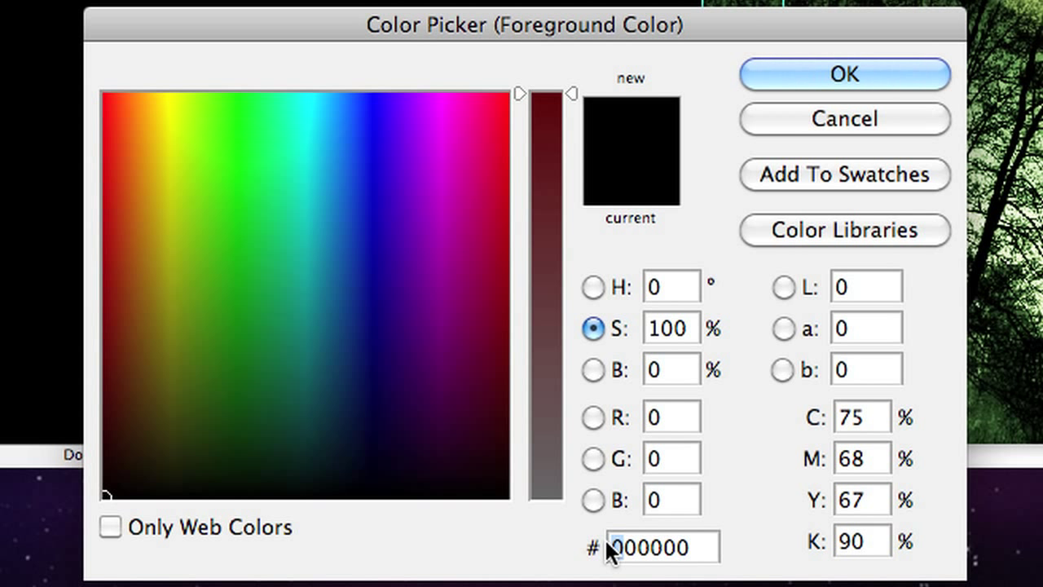
type("4")
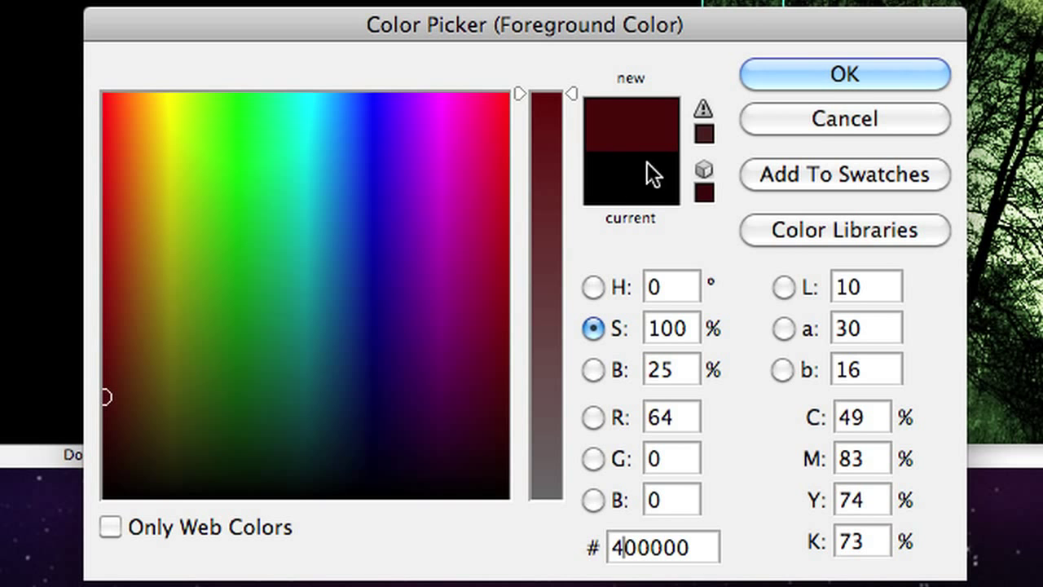
left_click(847, 71)
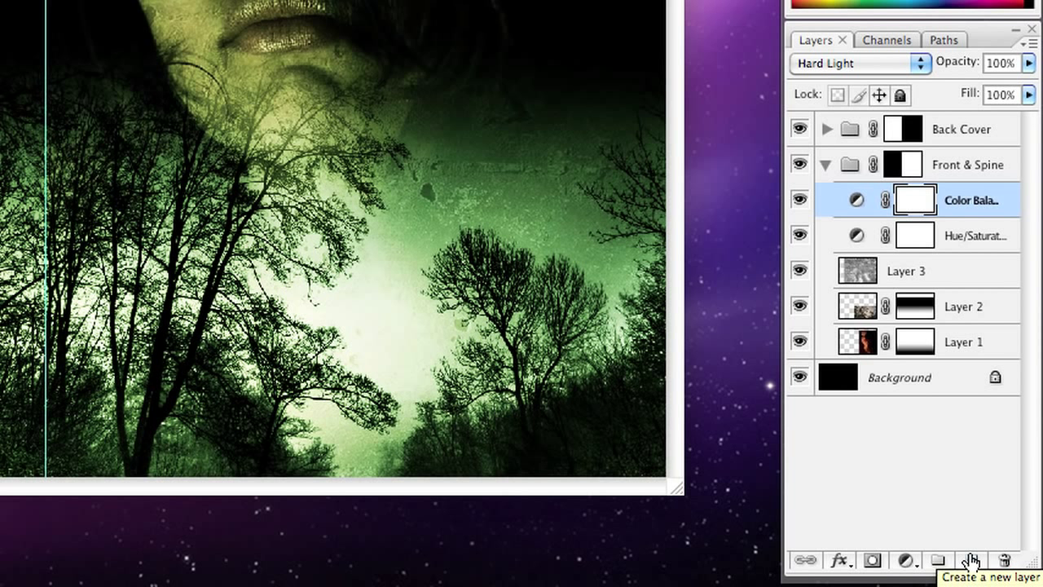
Step: Add a new layer and paint dark red blood spots on the cheek and chin
left_click(972, 561)
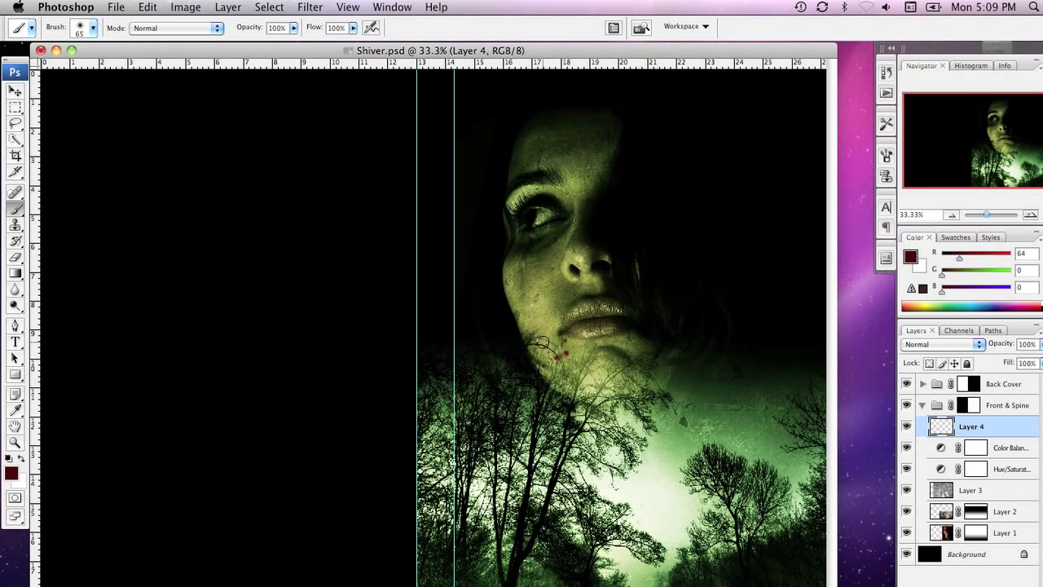
left_click_drag(542, 340, 539, 338)
left_click(530, 293)
left_click_drag(530, 305, 517, 305)
left_click_drag(591, 382, 538, 368)
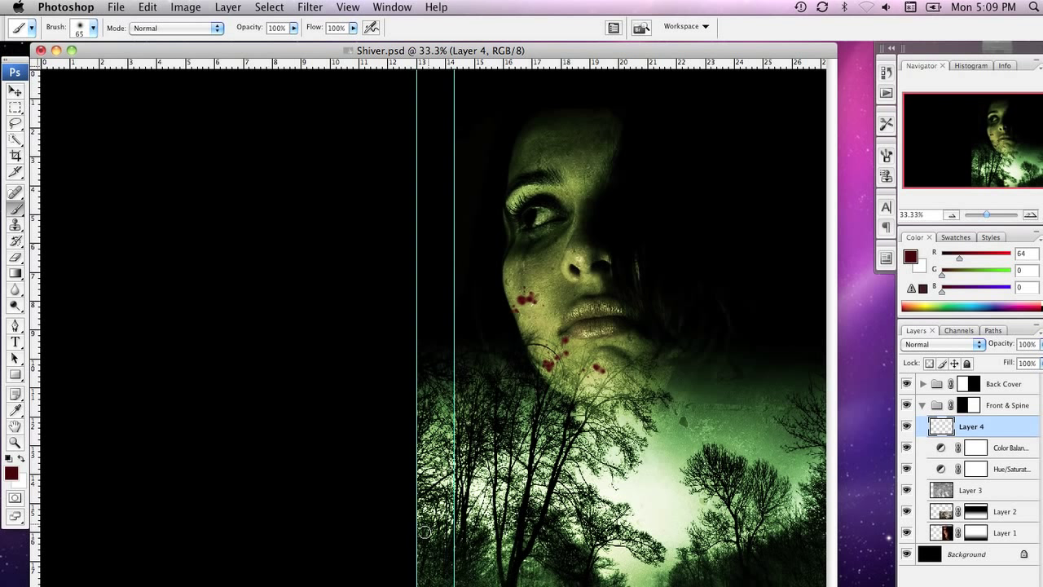
Step: Dab blood clusters over the lower and right-hand trees, plus one more on the cheek
left_click(634, 561)
left_click(772, 447)
left_click(662, 455)
left_click(665, 516)
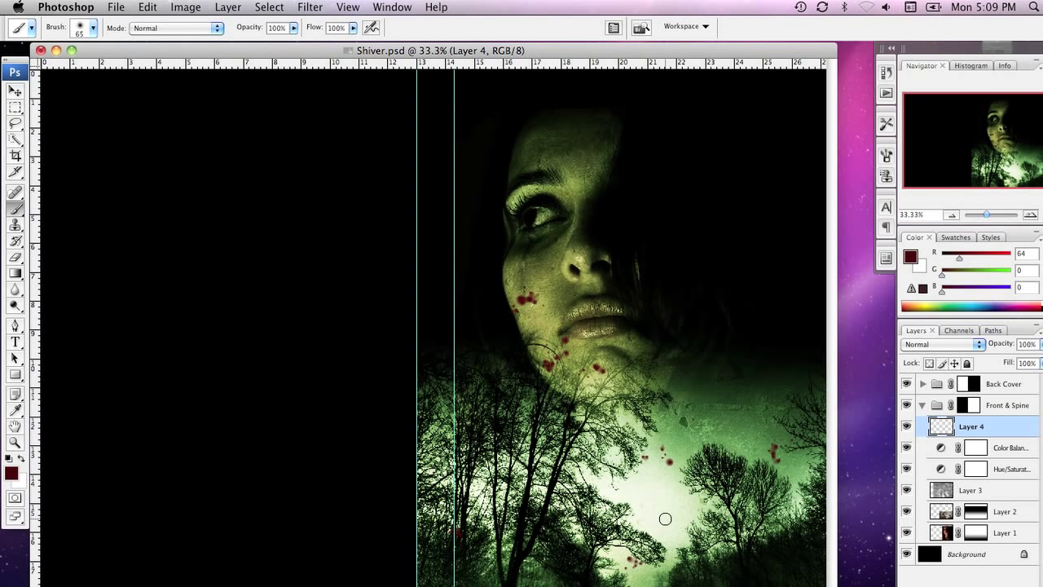
left_click(767, 514)
left_click(787, 529)
left_click(814, 412)
left_click(513, 270)
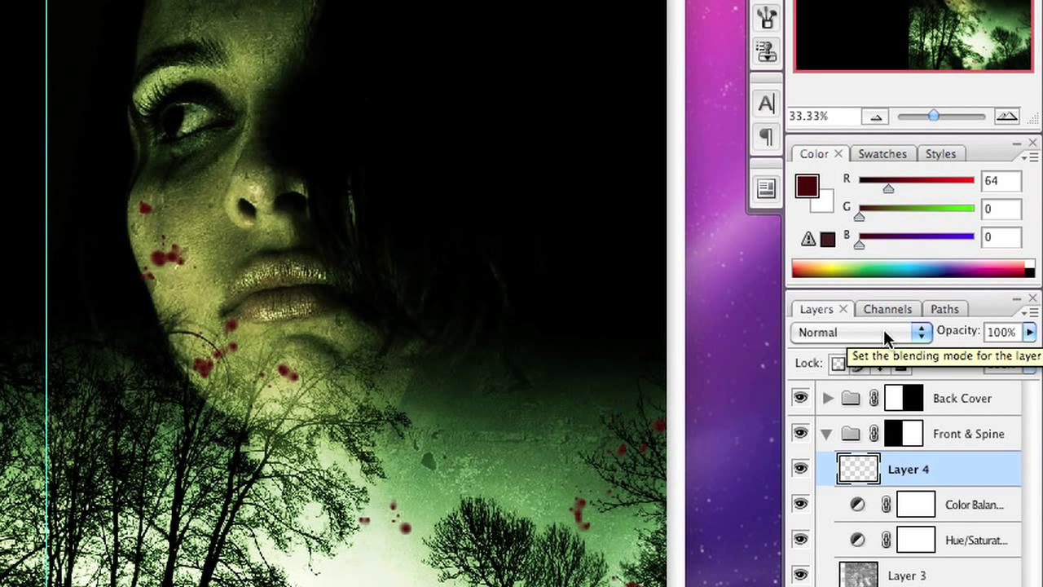
Step: Try Multiply, Color Burn, Linear Burn and Overlay blending on the blood layer
left_click(884, 329)
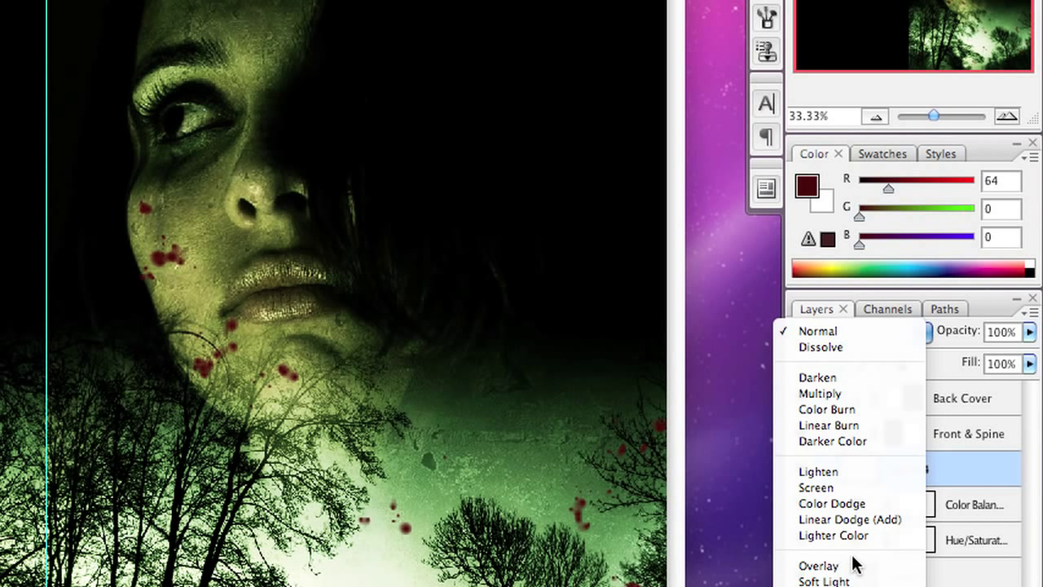
left_click(856, 393)
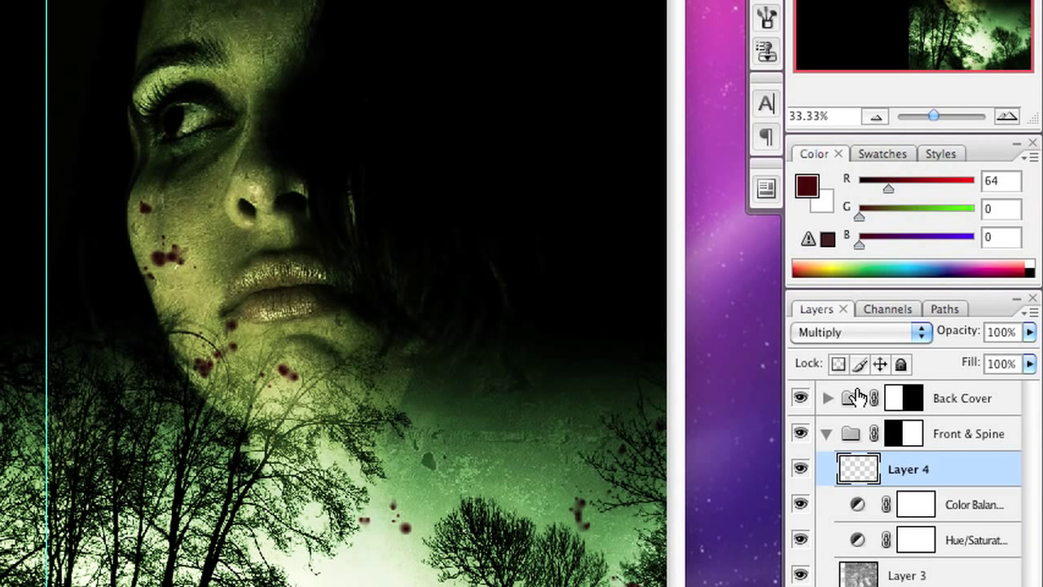
left_click(869, 332)
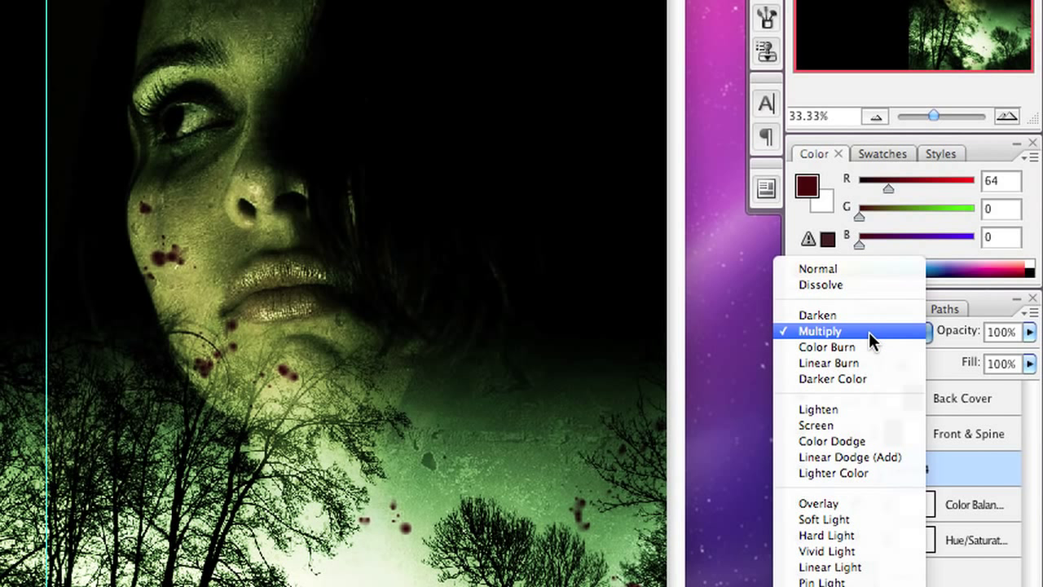
left_click(865, 343)
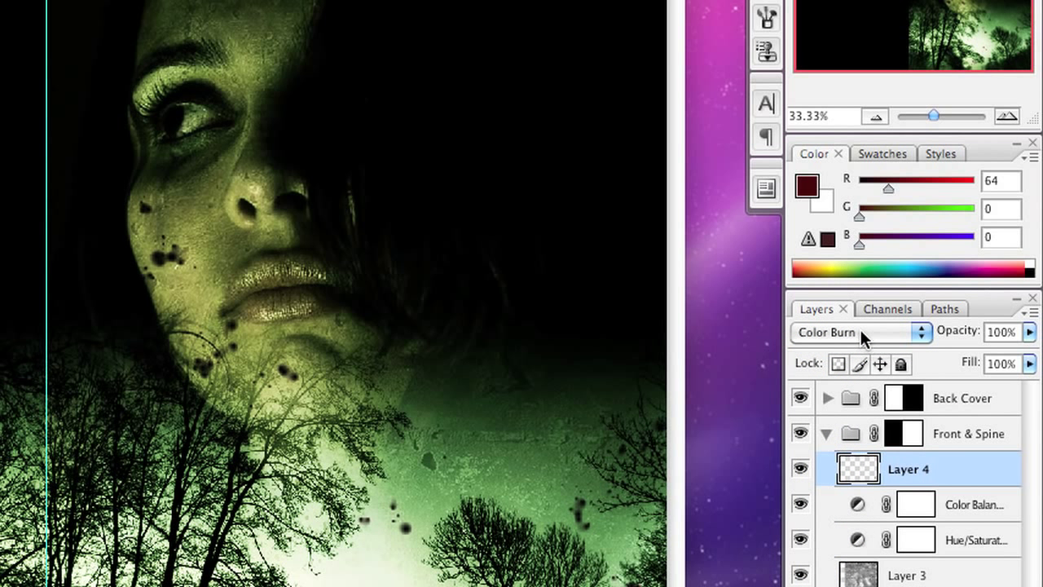
left_click(861, 329)
left_click(856, 340)
left_click(859, 327)
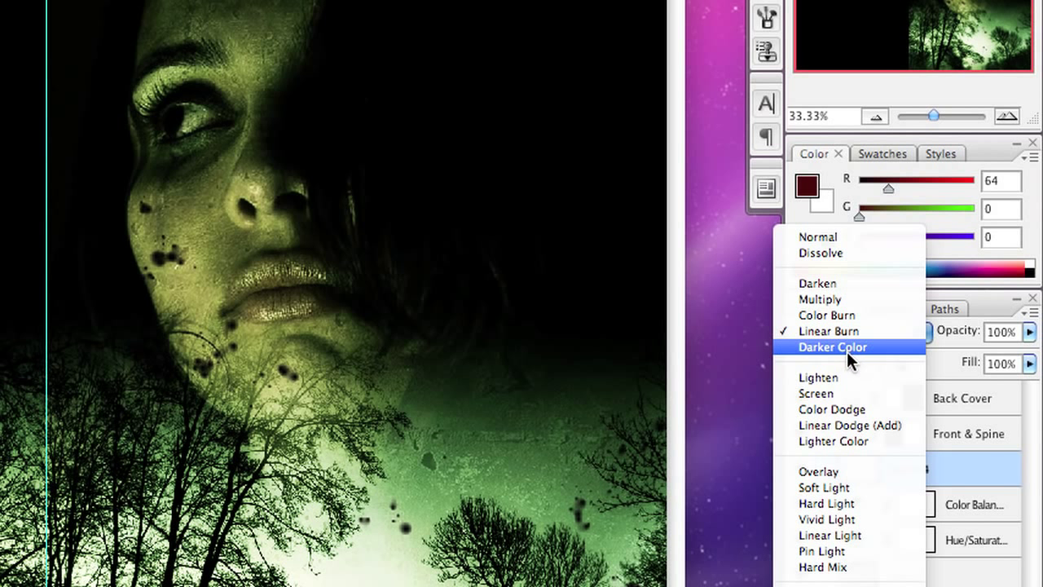
left_click(846, 471)
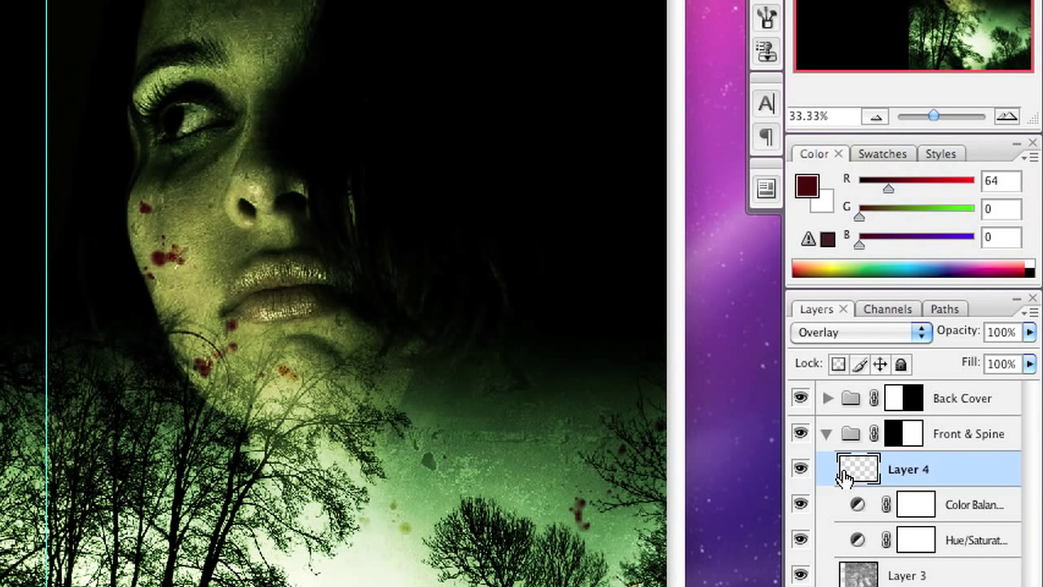
Step: Compare Soft Light and Hard Light, settle on Overlay, and dab another spot near the trees
left_click(876, 328)
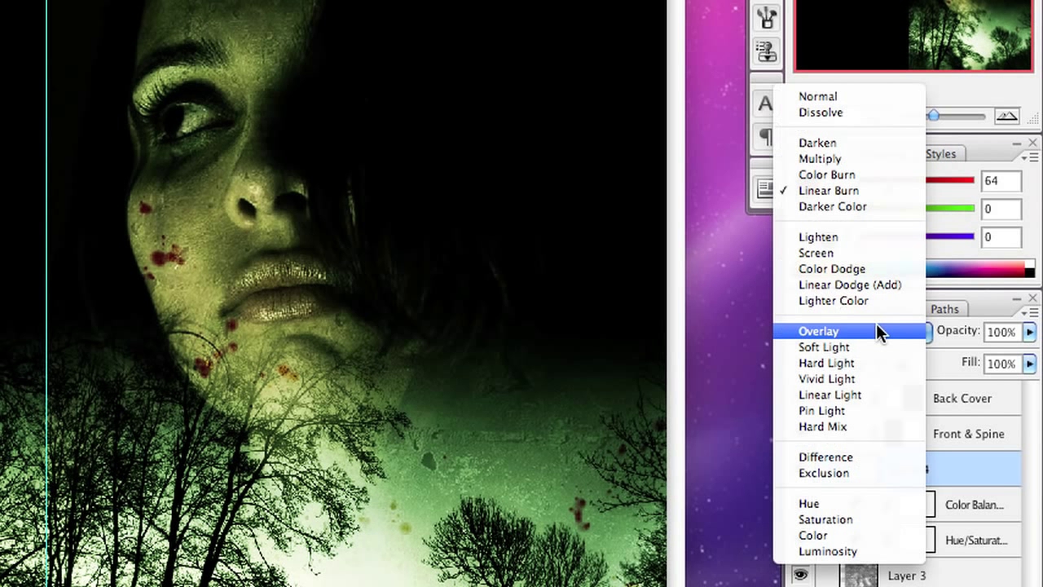
left_click(871, 341)
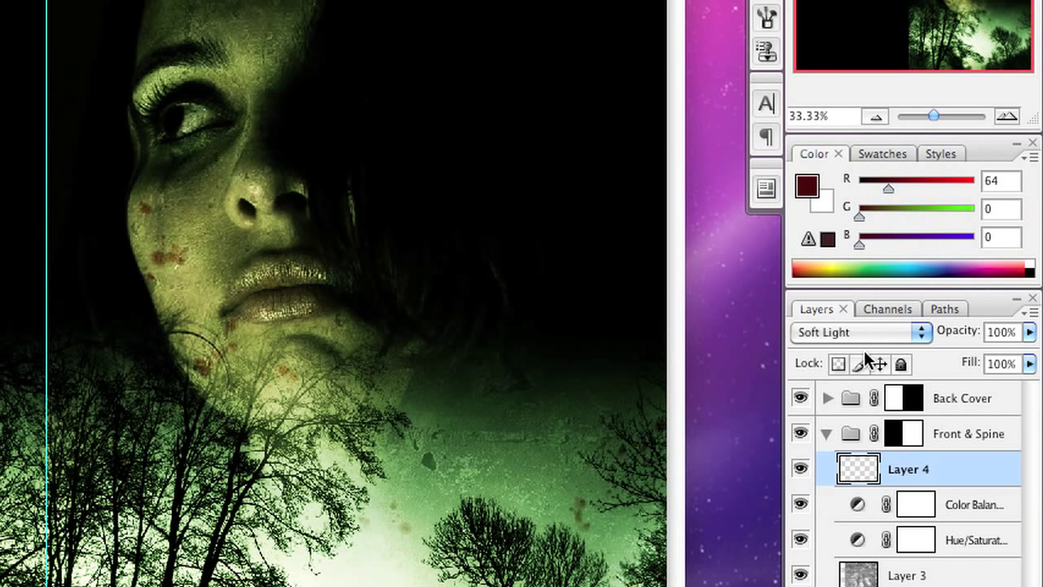
left_click(857, 331)
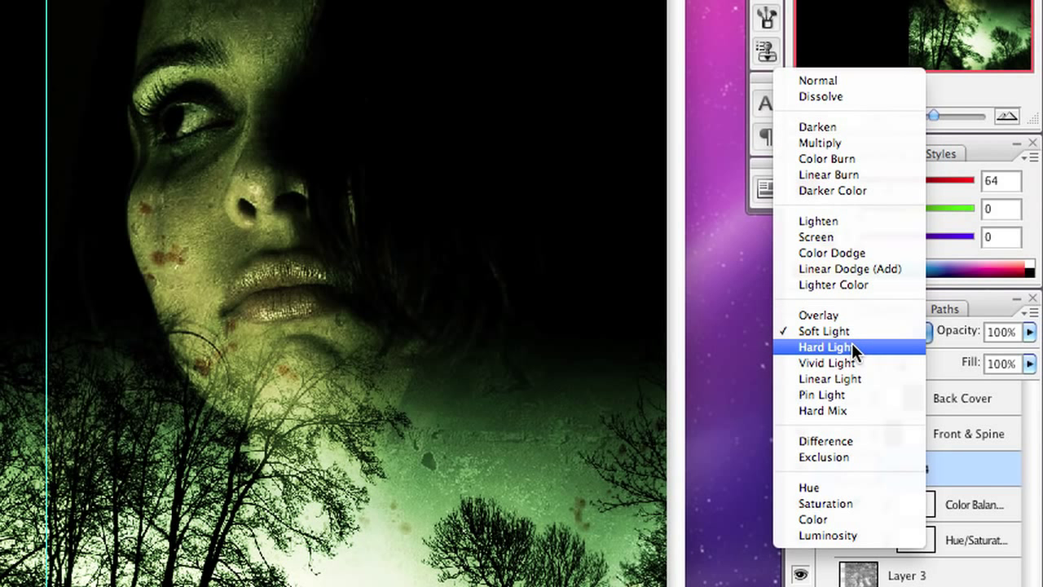
left_click(851, 348)
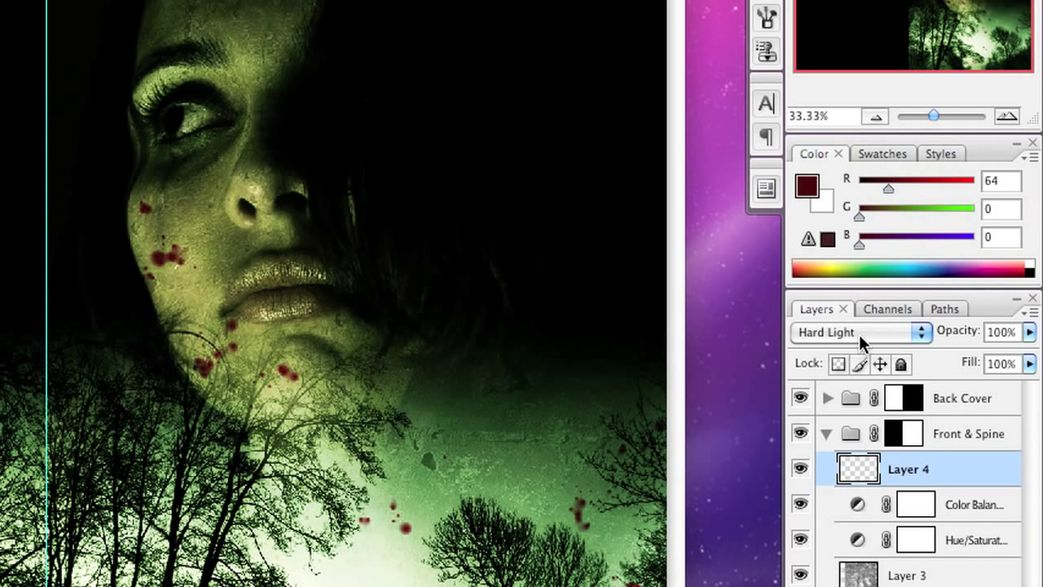
left_click(859, 334)
left_click(864, 300)
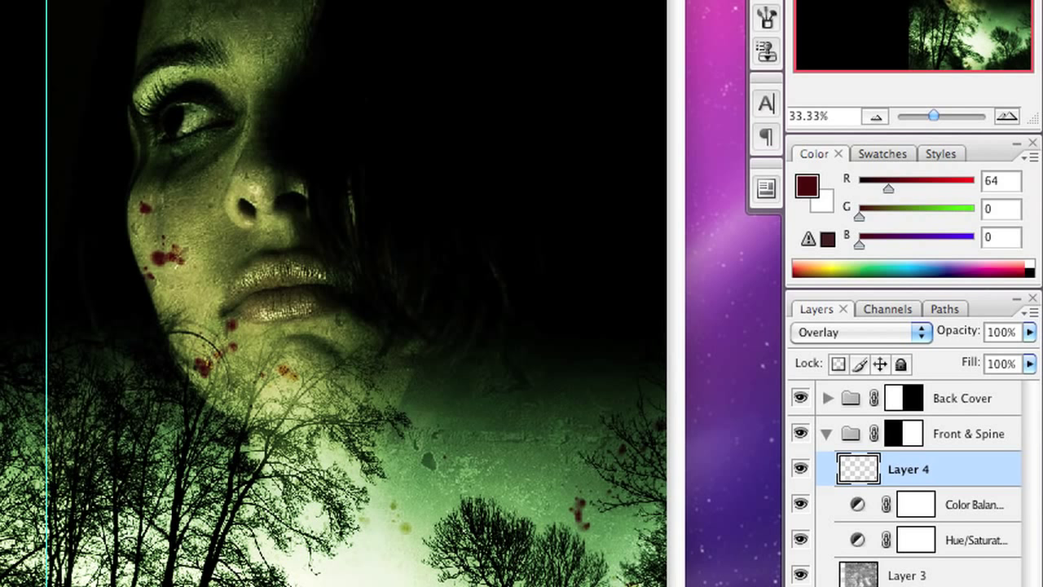
left_click(621, 558)
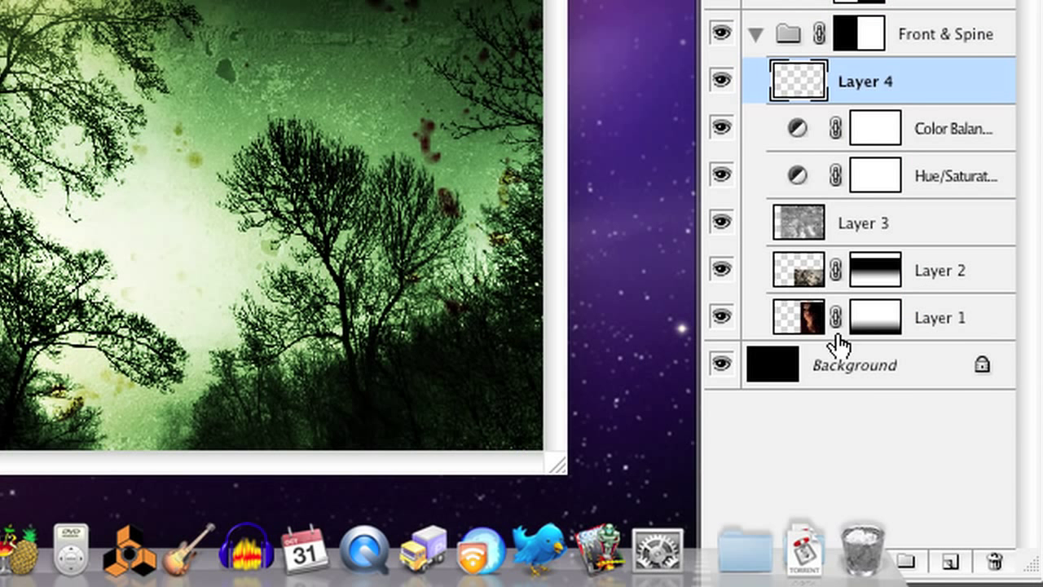
Step: Add an empty Layer 5 above the blood layer, set it to Overlay, and show the brush presets
left_click(952, 562)
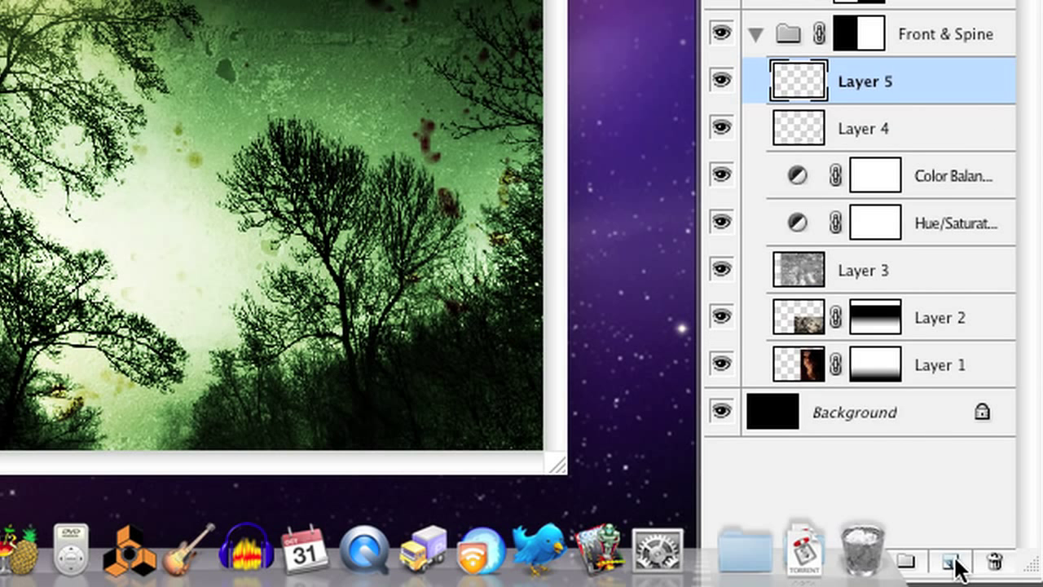
left_click(782, 2)
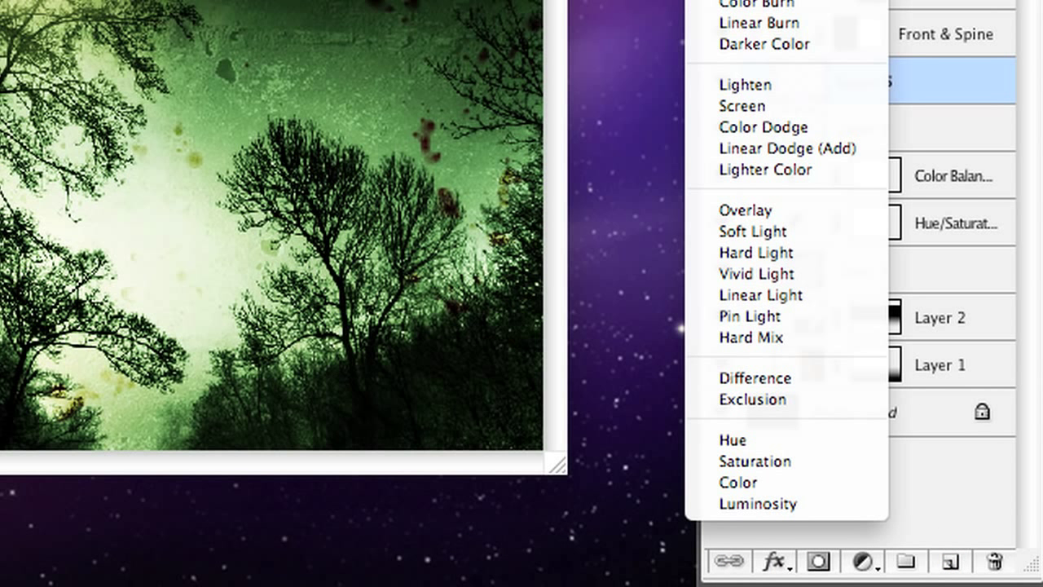
left_click(785, 210)
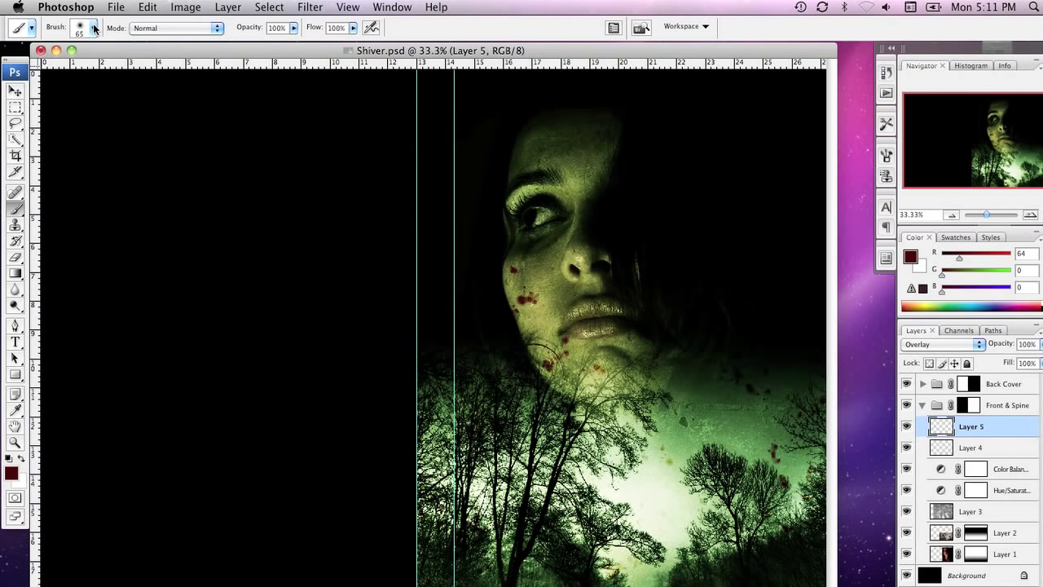
left_click(93, 29)
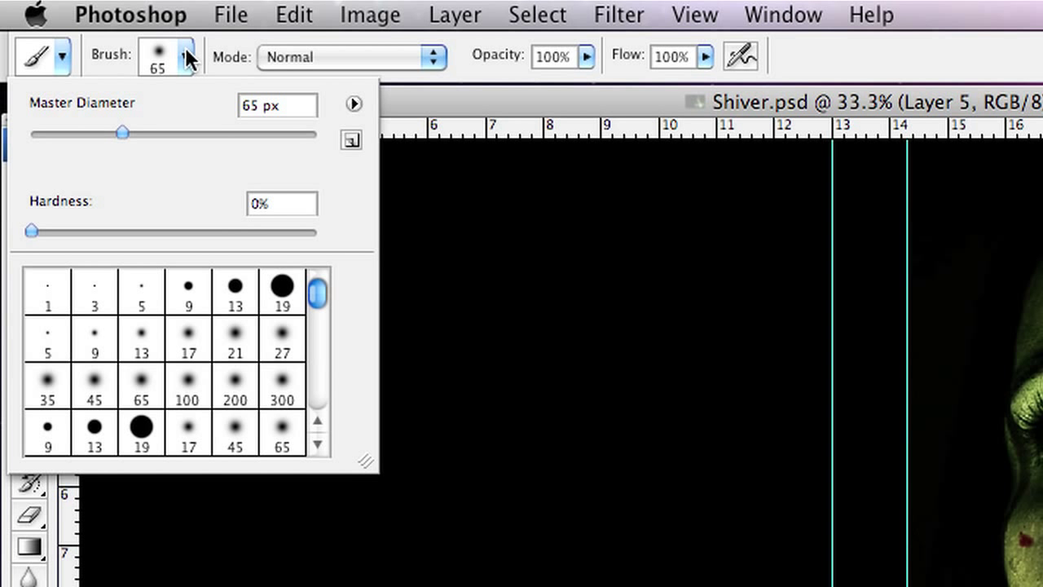
Step: Load the petesplat.abr splatter brushes into the brush presets
left_click(352, 105)
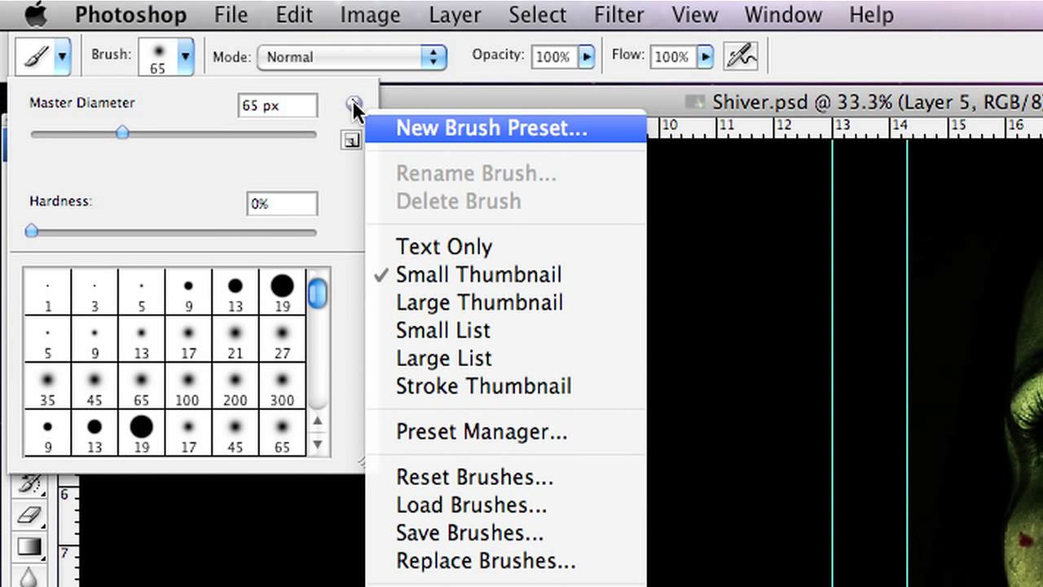
left_click(494, 504)
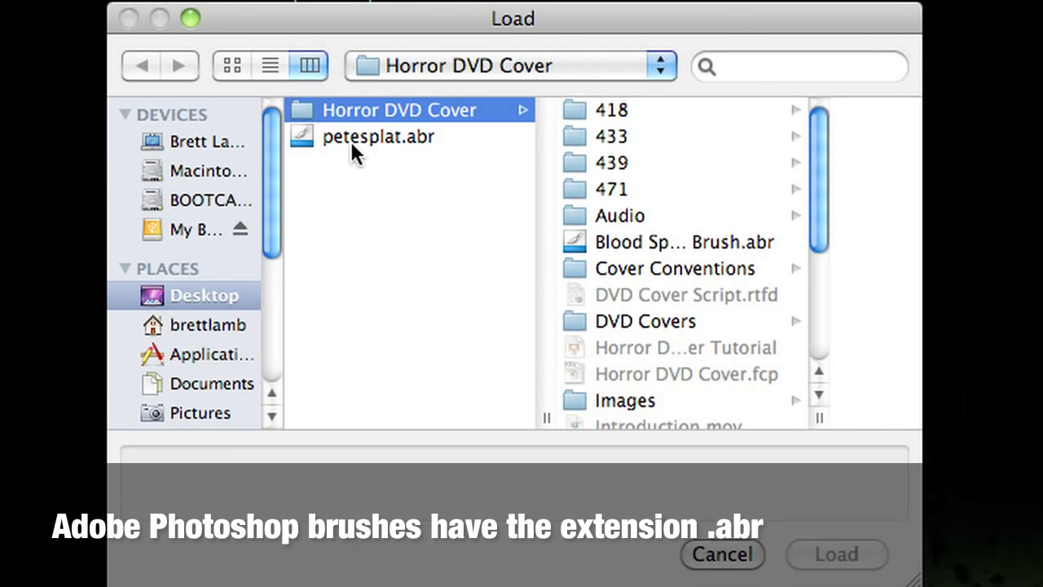
left_click(352, 136)
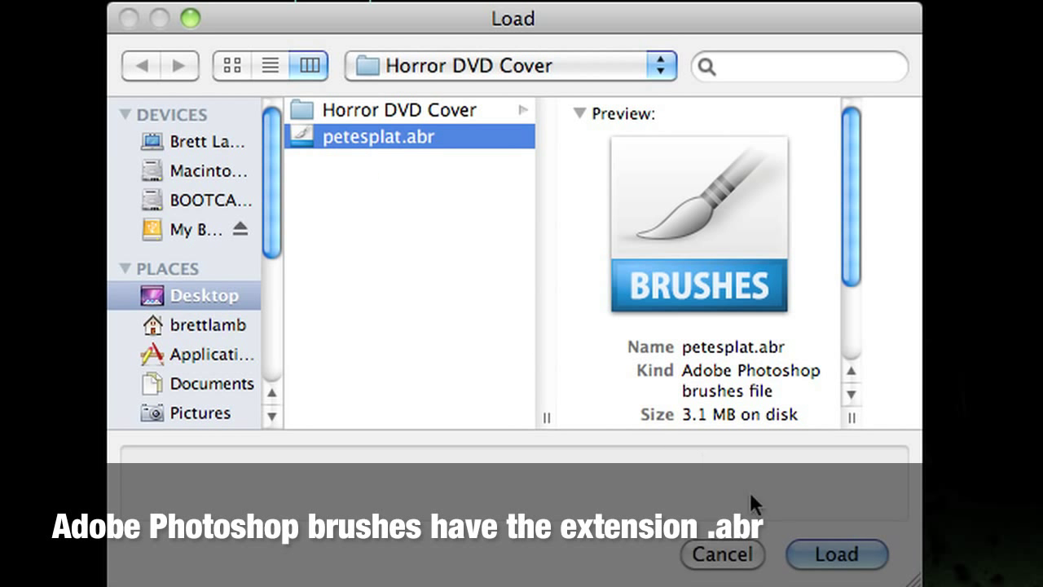
left_click(853, 562)
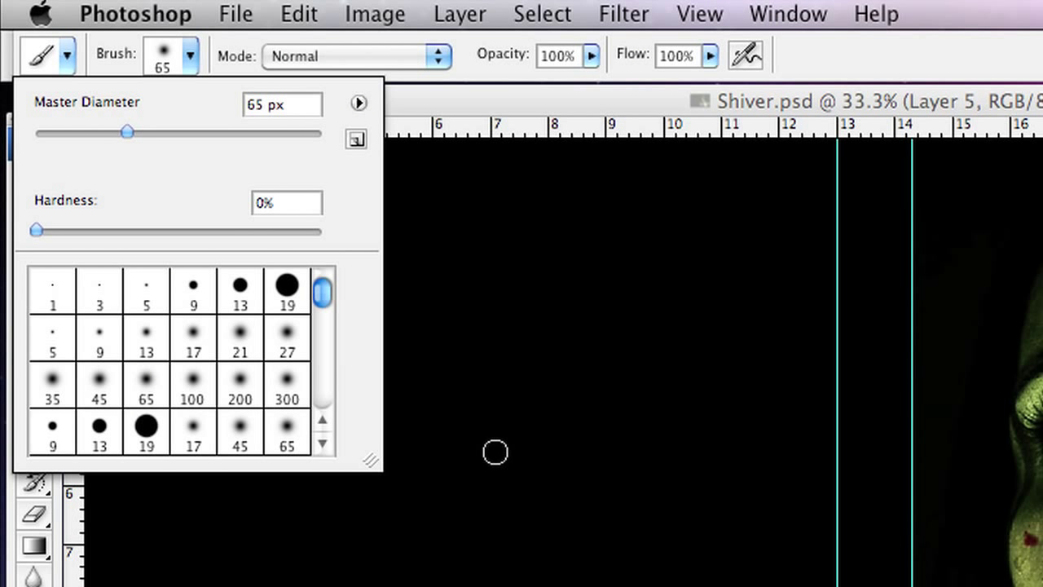
Step: Pick the 295 px splatter brush and stamp a blood splatter beside the mouth
scroll(252, 368, "down", 4)
scroll(252, 368, "down", 12)
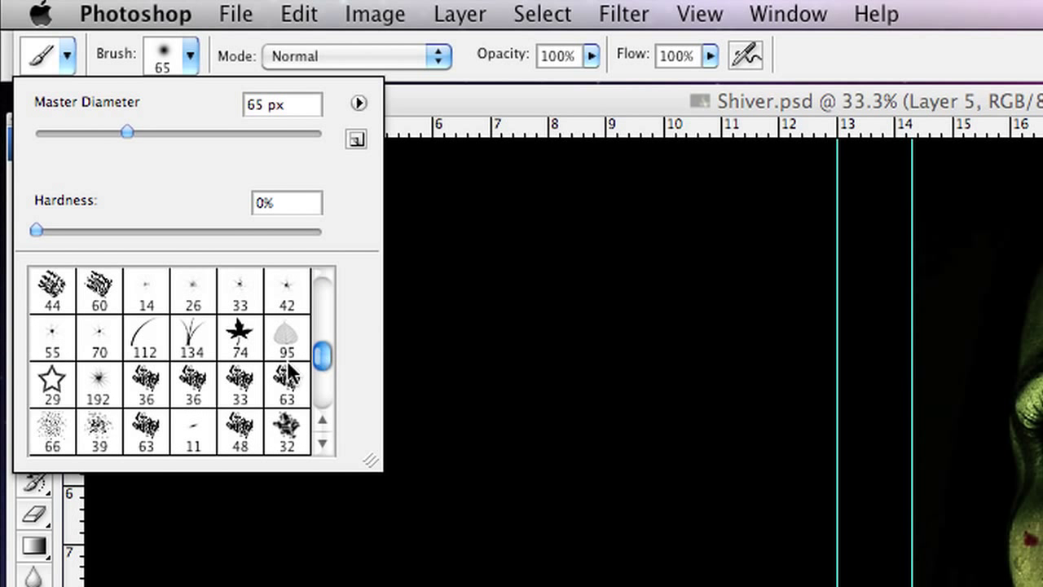
left_click_drag(324, 355, 328, 400)
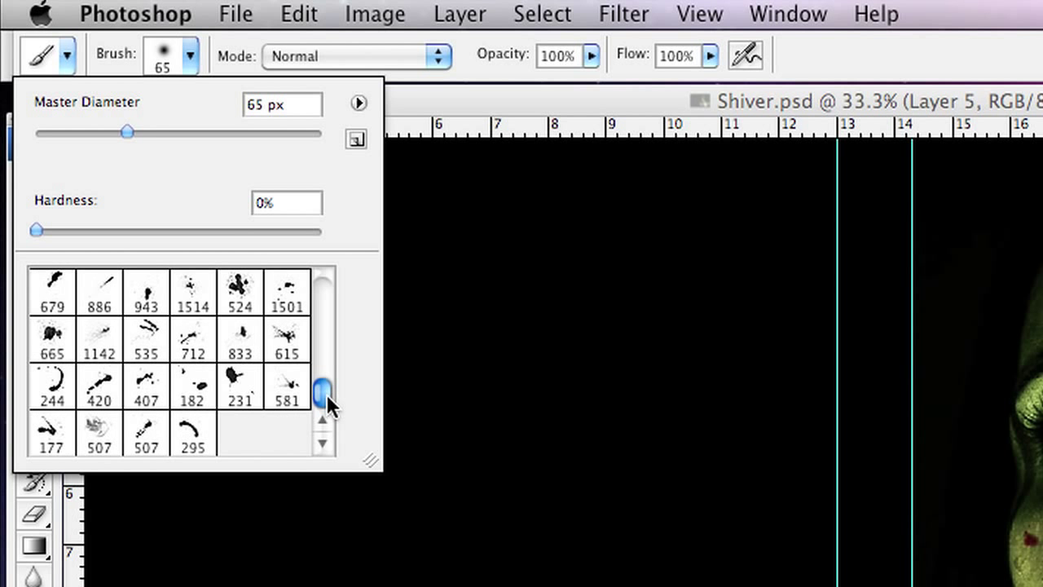
left_click(196, 439)
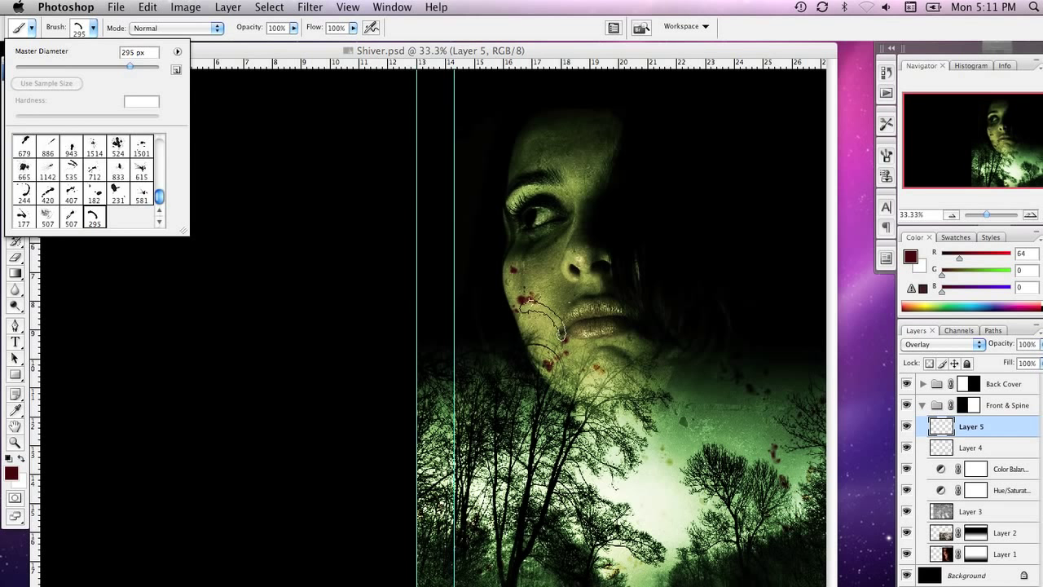
left_click(540, 313)
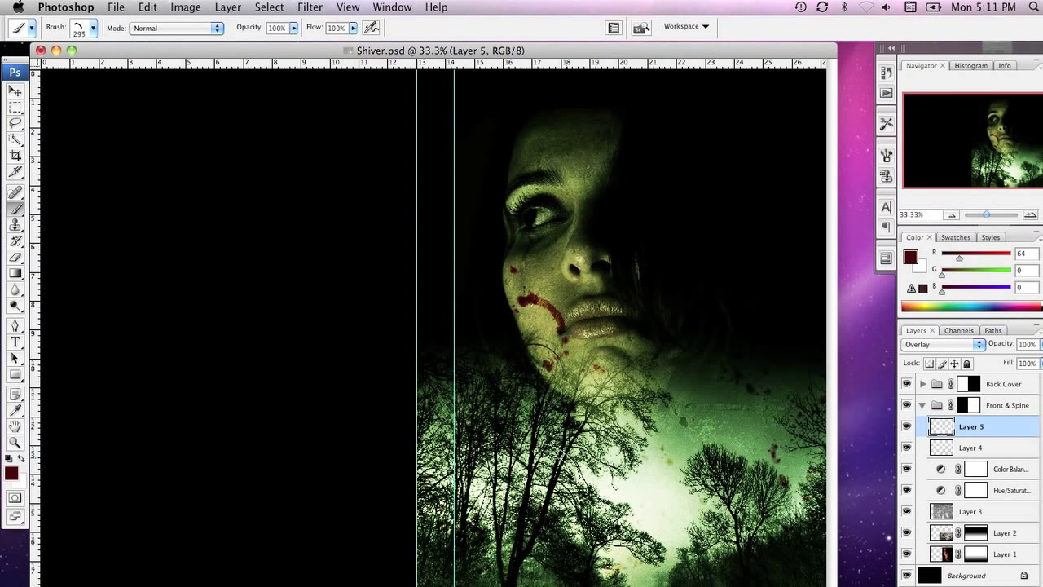
Step: Undo the smear by the mouth, dab a small red spot, and select the 231 px splatter
key("super+z")
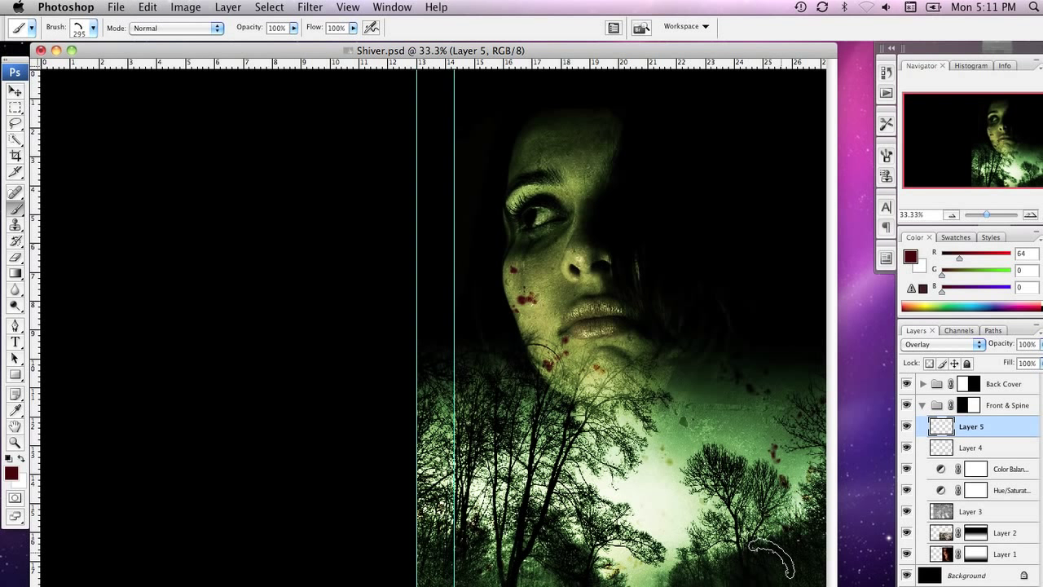
left_click(667, 562)
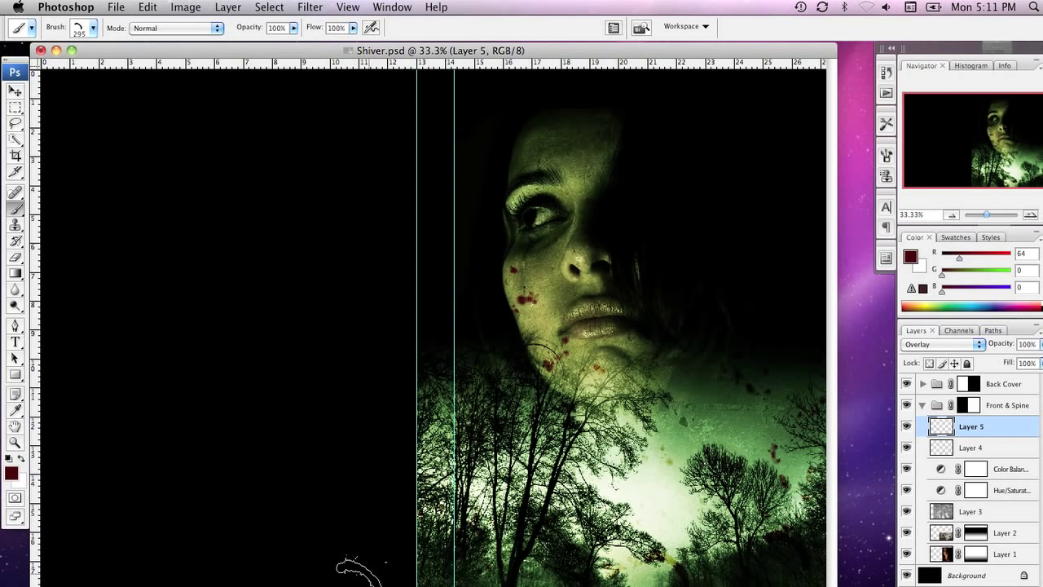
left_click(94, 28)
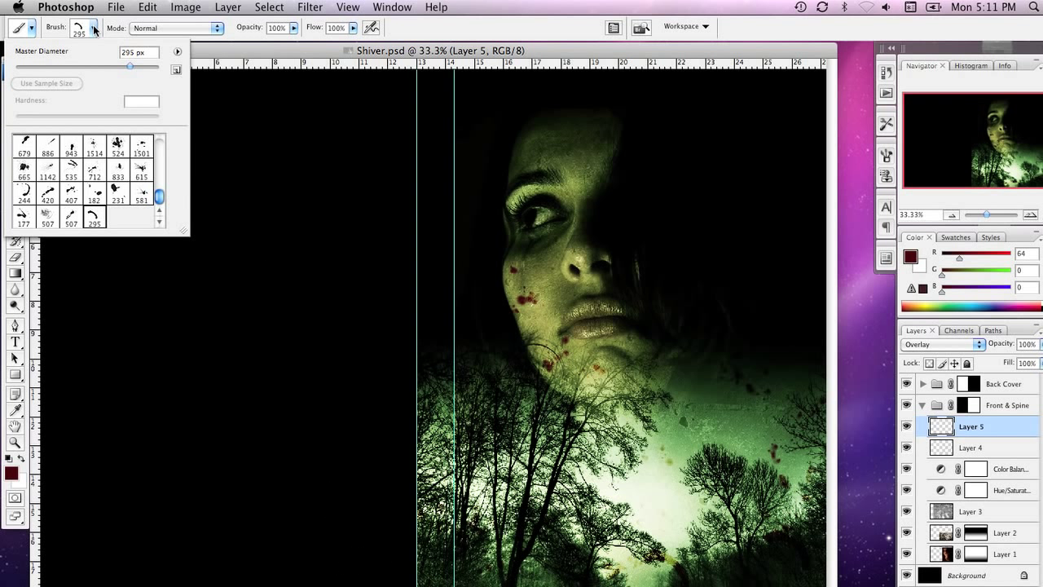
left_click(118, 194)
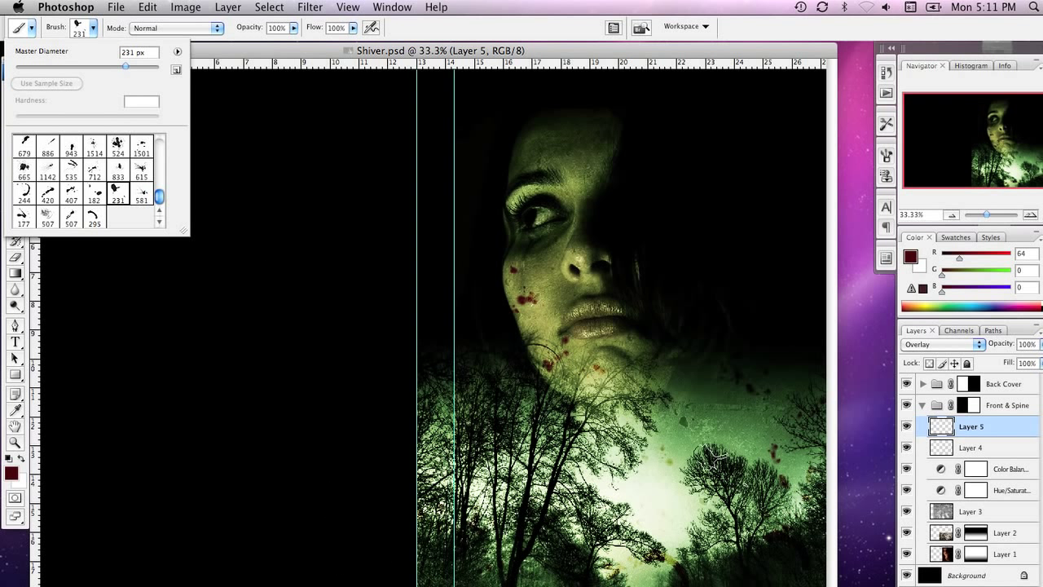
left_click(648, 490)
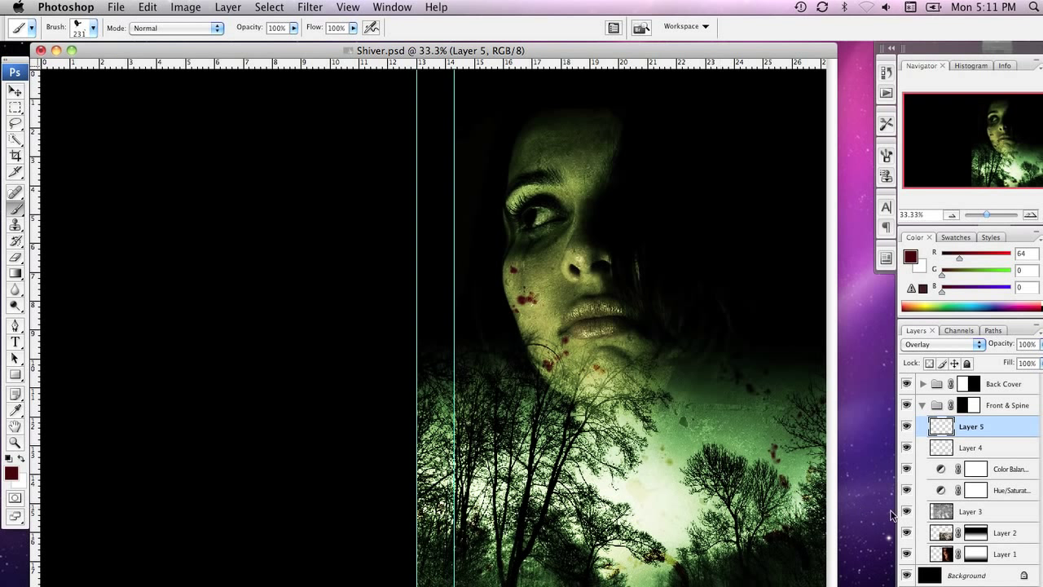
Step: Set Layer 5 to Normal, then stamp splatters in the lower trees and with the 1142 px brush
left_click(951, 339)
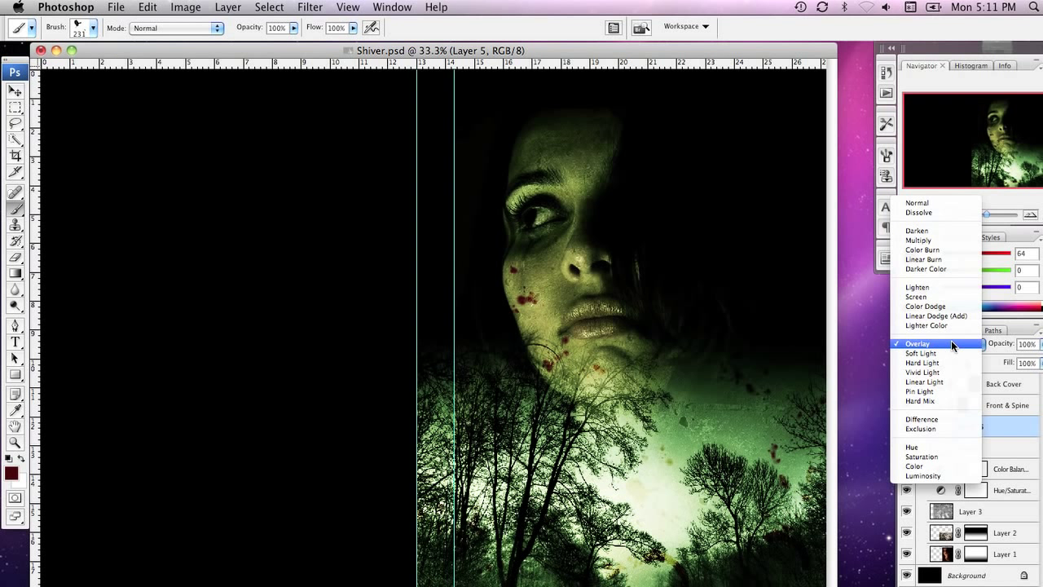
left_click(919, 205)
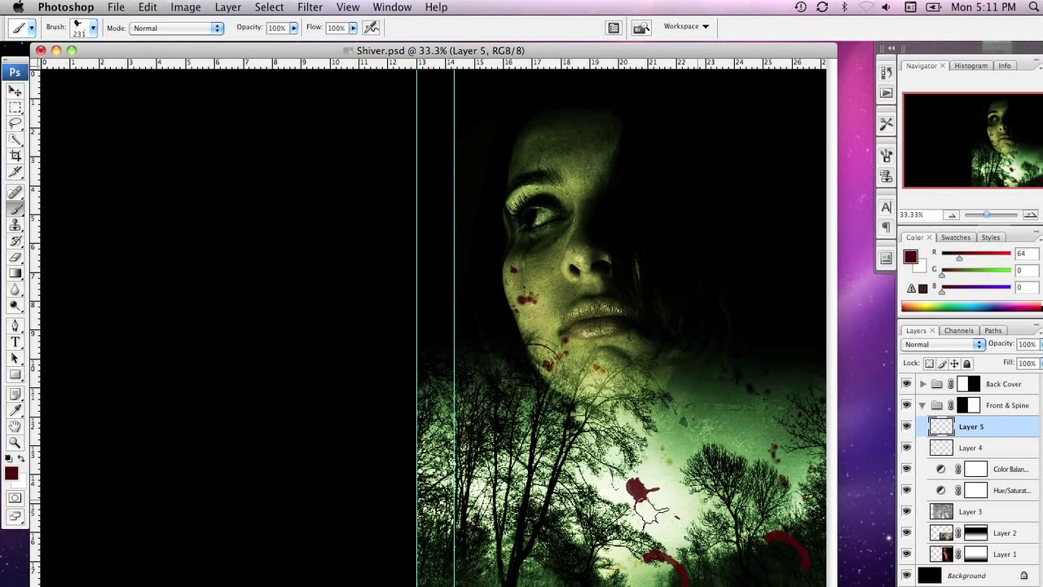
left_click(462, 559)
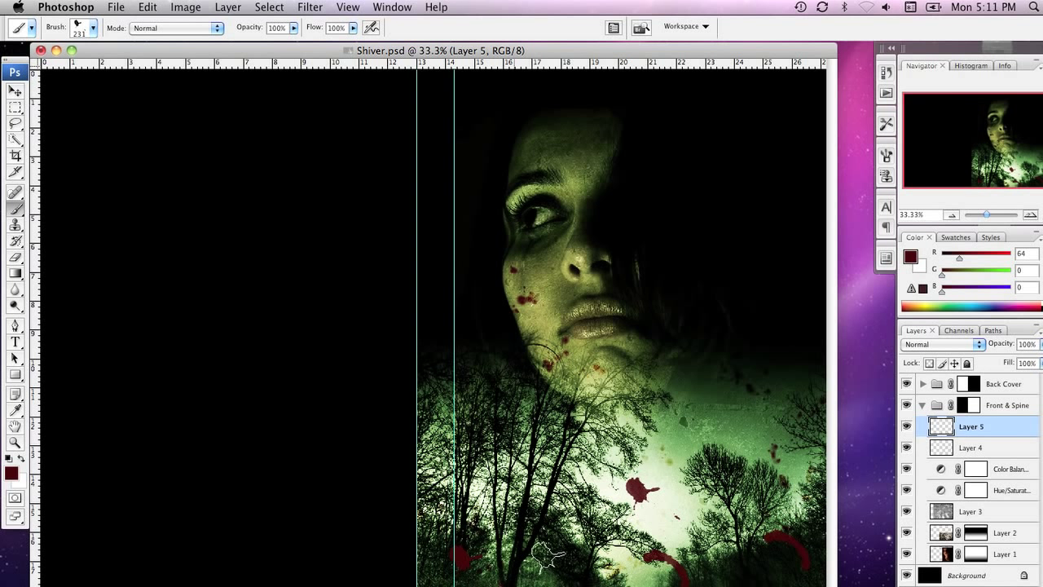
left_click(94, 28)
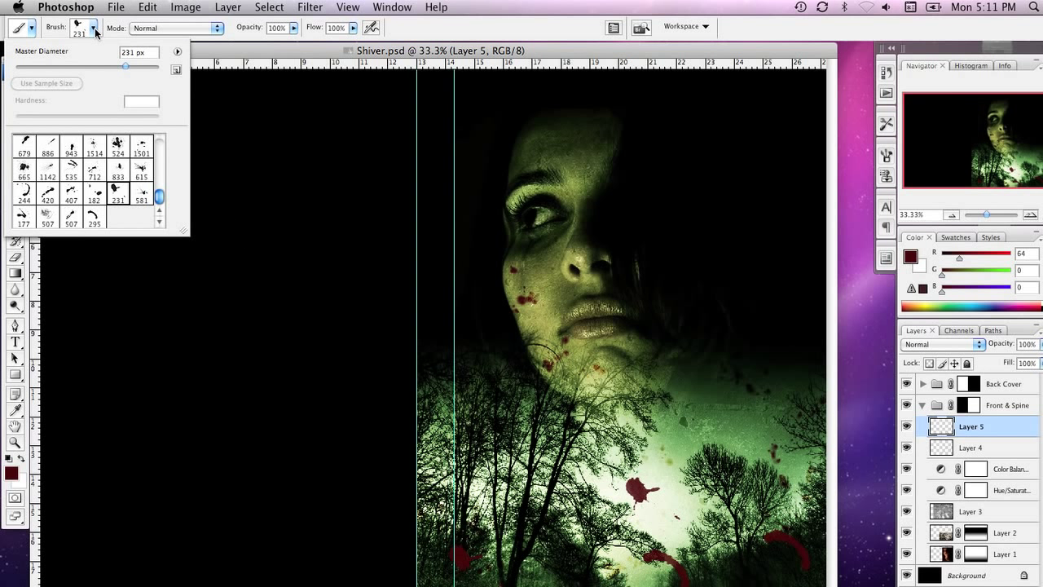
left_click(47, 169)
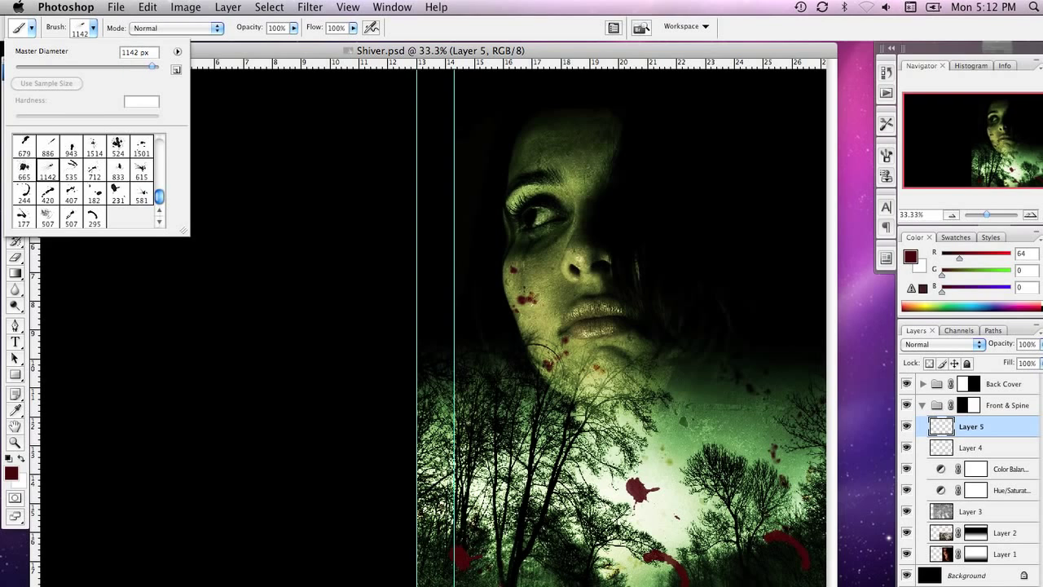
left_click(725, 510)
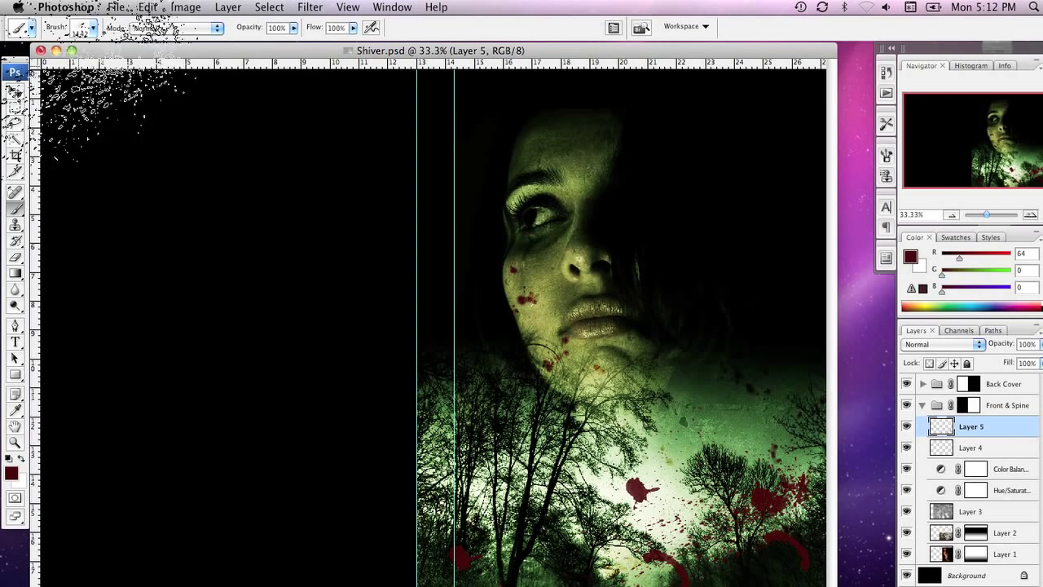
Step: With the 1514 px splatter at 400–700 px, stamp three blood splatters across the trees
left_click(93, 28)
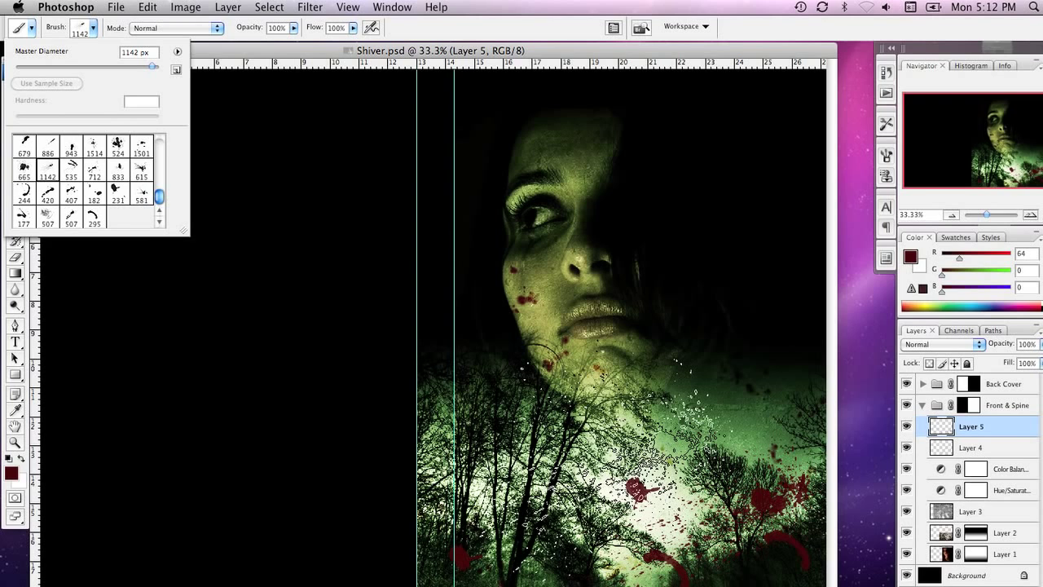
left_click(94, 145)
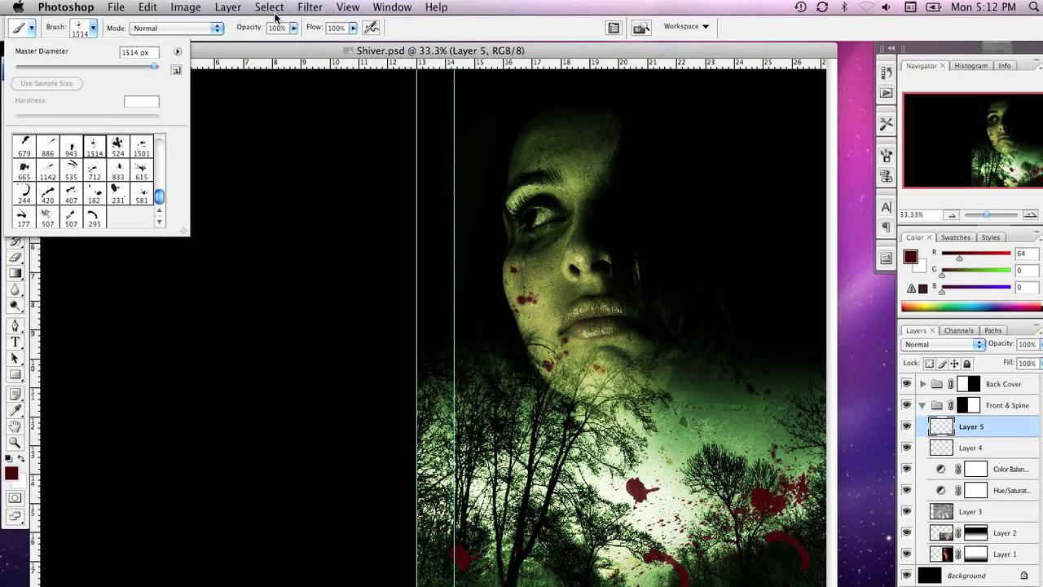
left_click(247, 30)
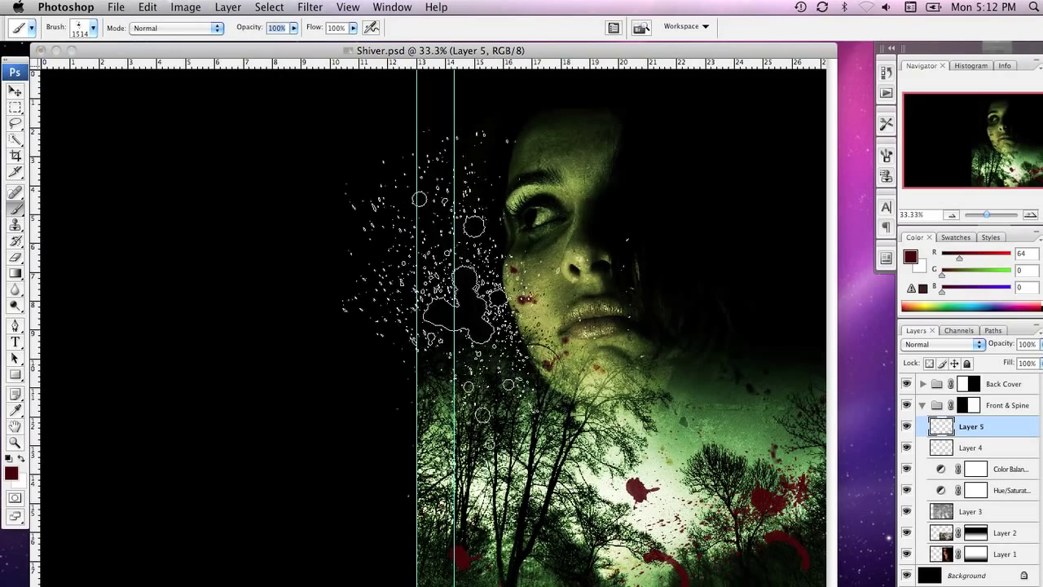
key("bracketleft")
key("bracketleft")
key("bracketleft")
key("bracketleft")
key("bracketleft")
key("bracketleft")
key("bracketleft")
key("bracketleft")
key("bracketleft")
key("bracketleft")
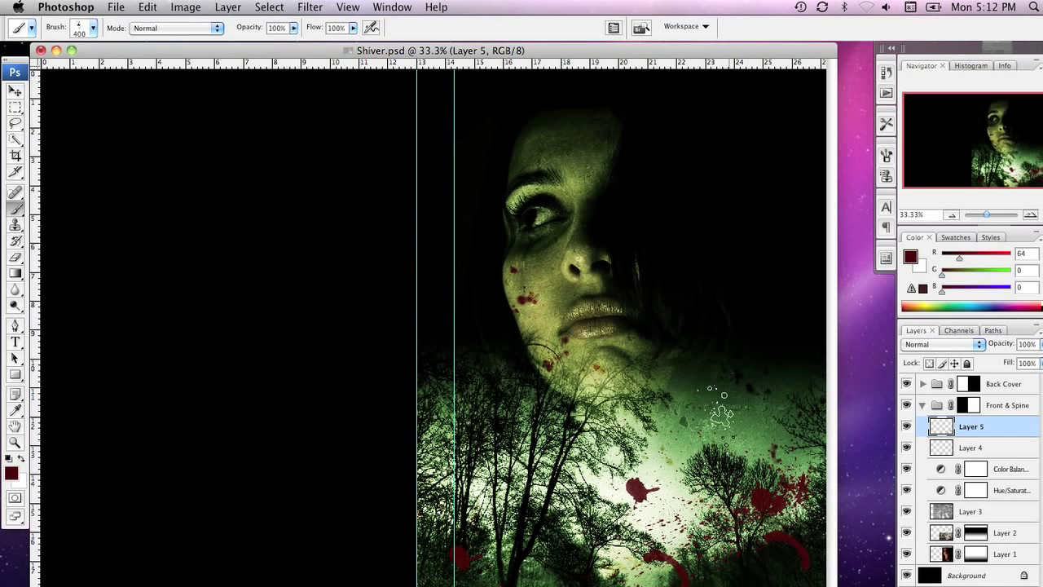
key("bracketright")
left_click(697, 391)
key("bracketleft")
key("bracketleft")
key("bracketleft")
left_click(466, 456)
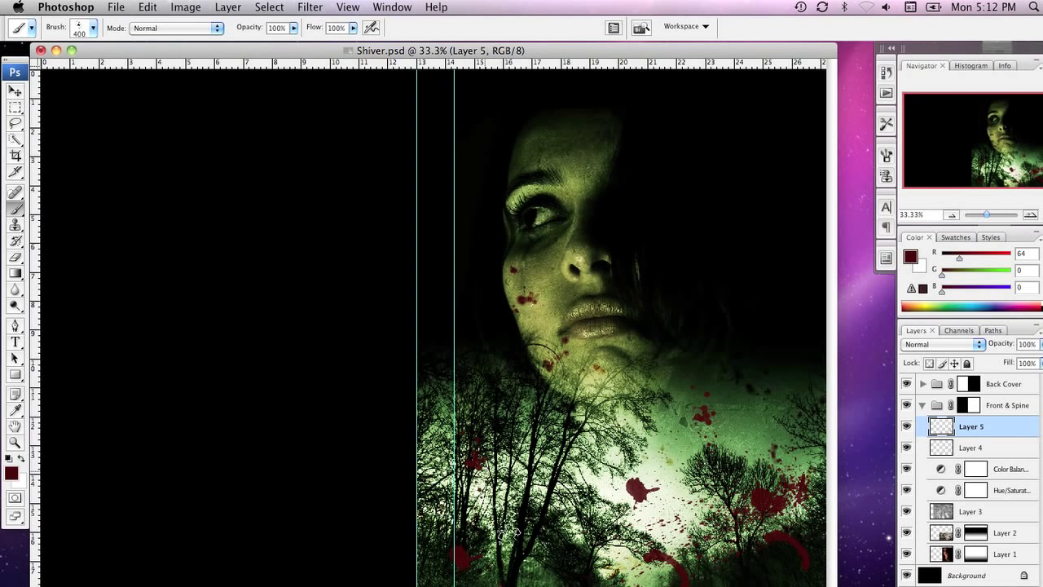
key("bracketright")
key("bracketright")
key("bracketright")
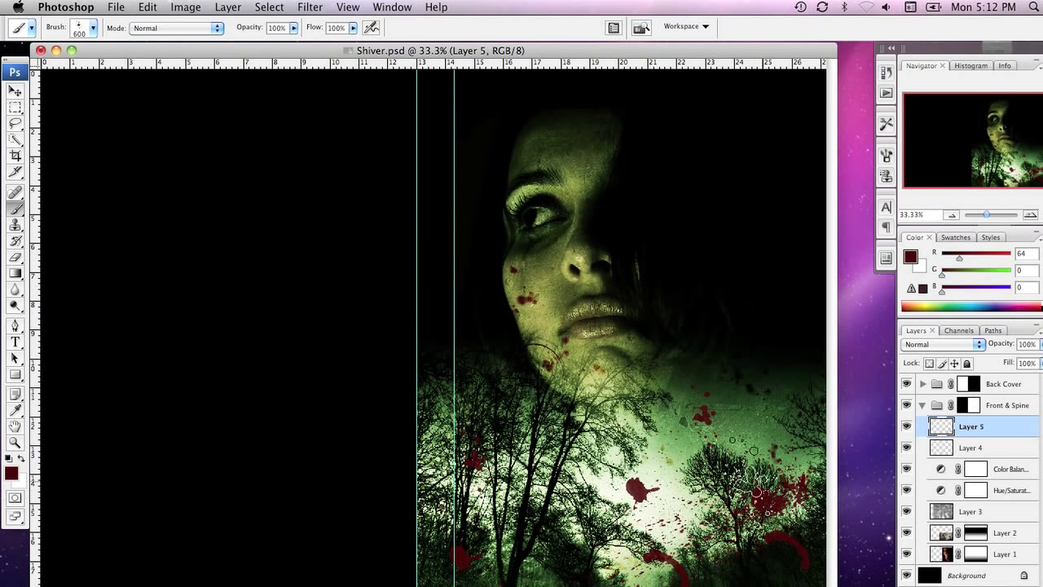
left_click(786, 419)
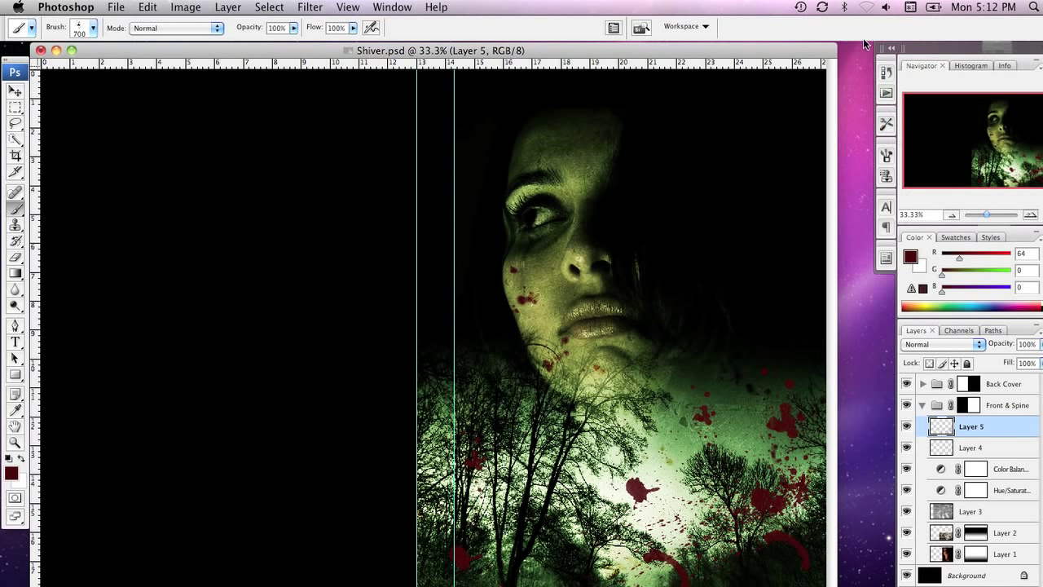
left_click(886, 158)
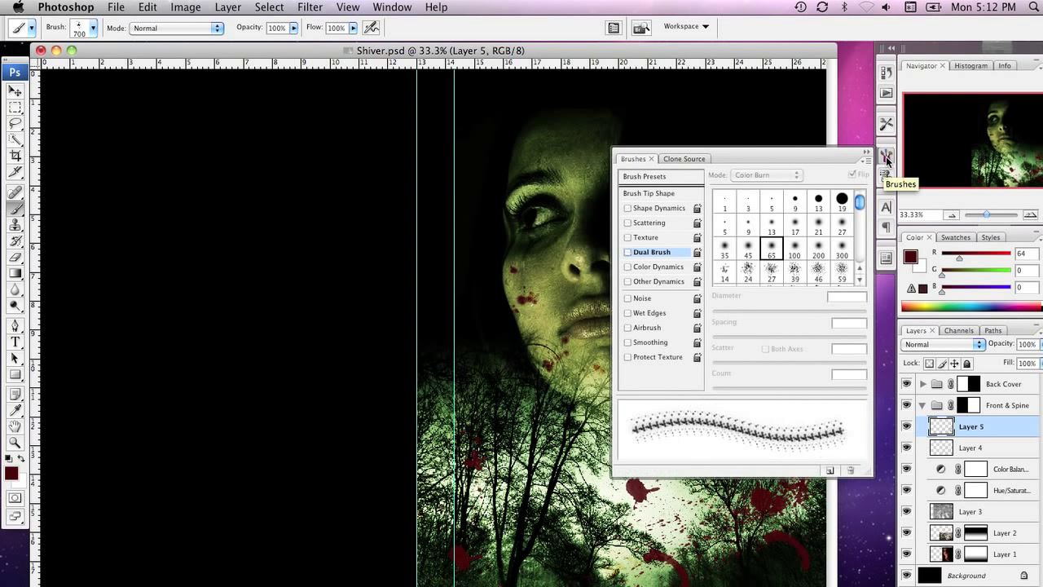
Step: Enable Shape Dynamics with 100% Angle Jitter and turn on Scattering for the splatter brush
left_click(650, 208)
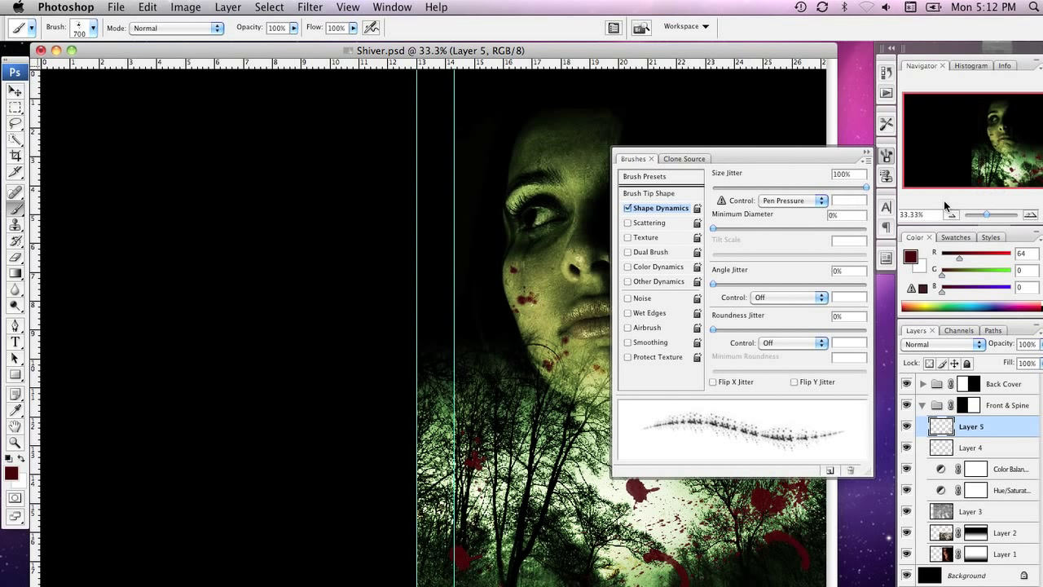
left_click_drag(715, 284, 869, 294)
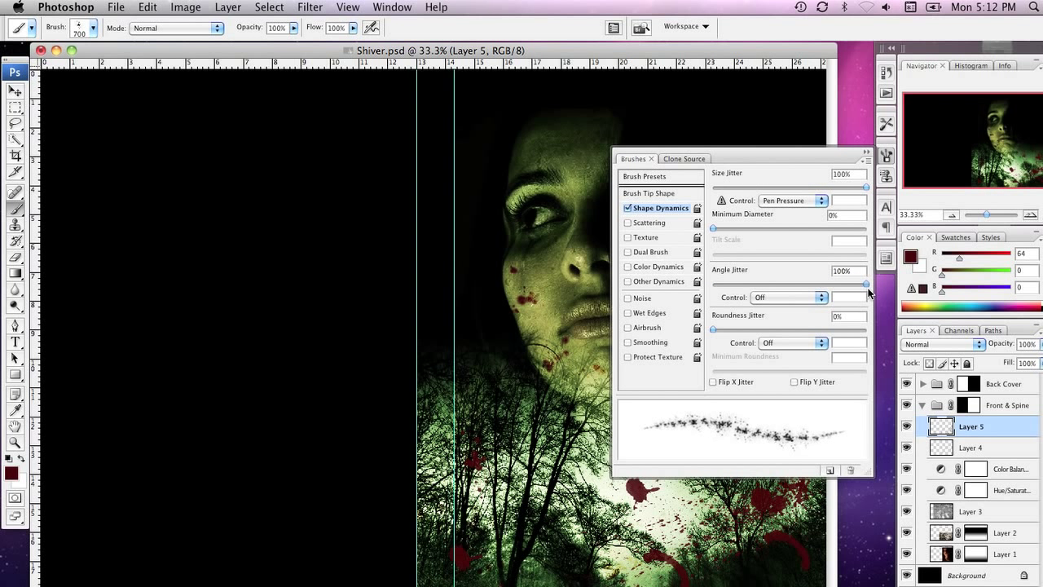
left_click(649, 225)
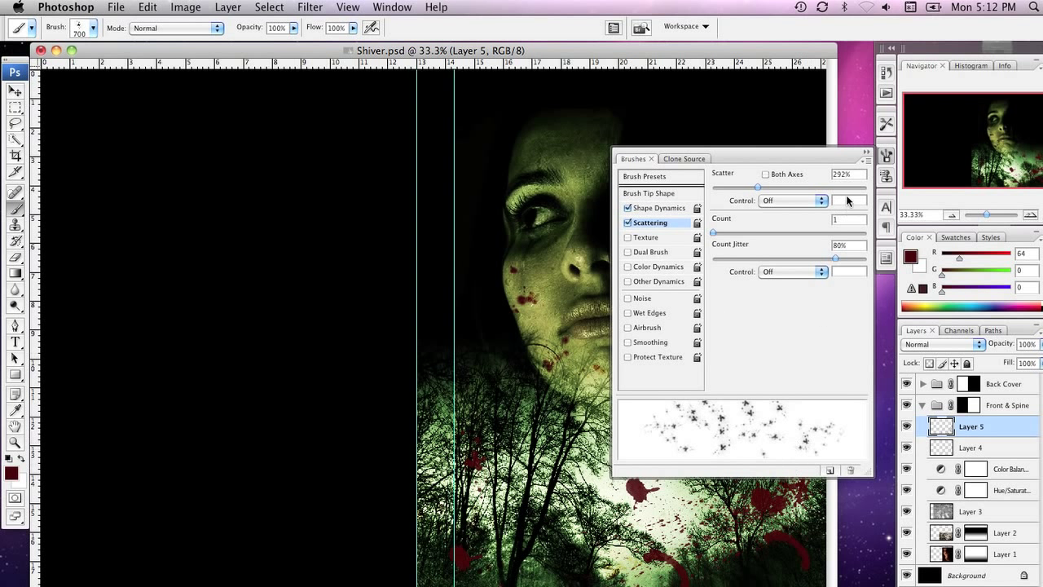
left_click(886, 154)
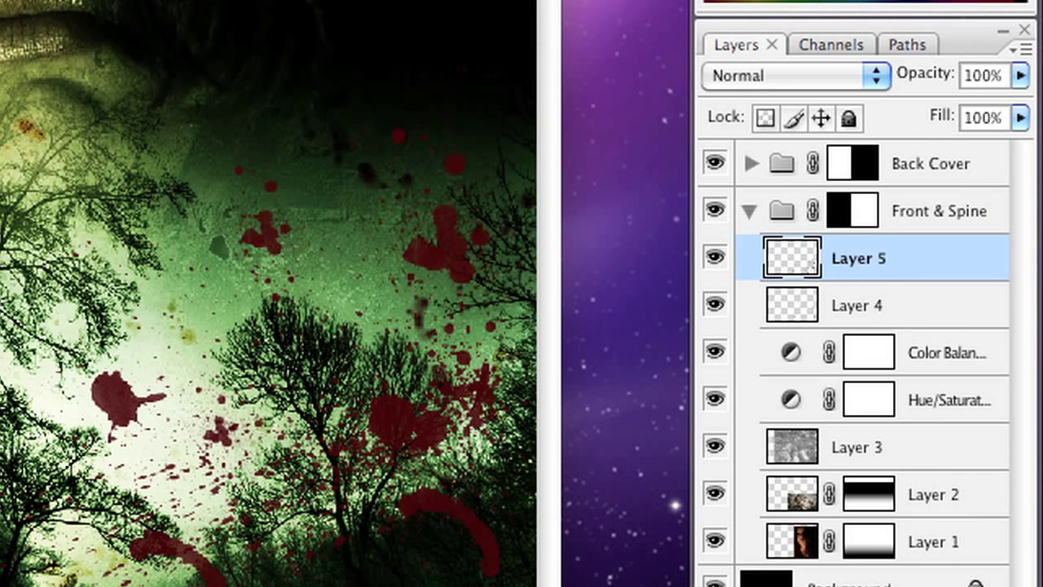
Step: Try Multiply, Color Burn and Overlay on Layer 5, settle on Hard Light, and test opacity
left_click(825, 73)
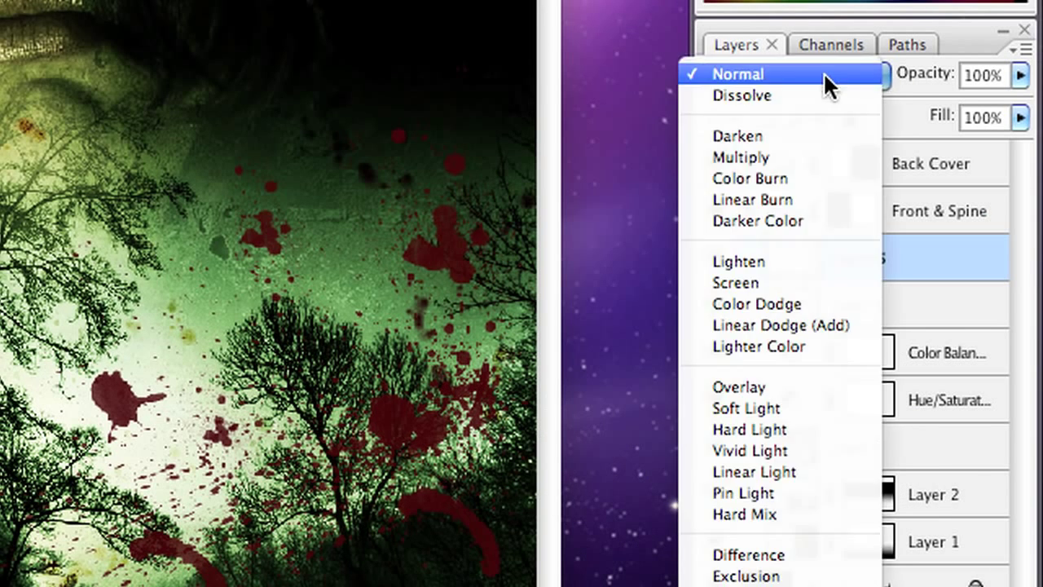
left_click(817, 157)
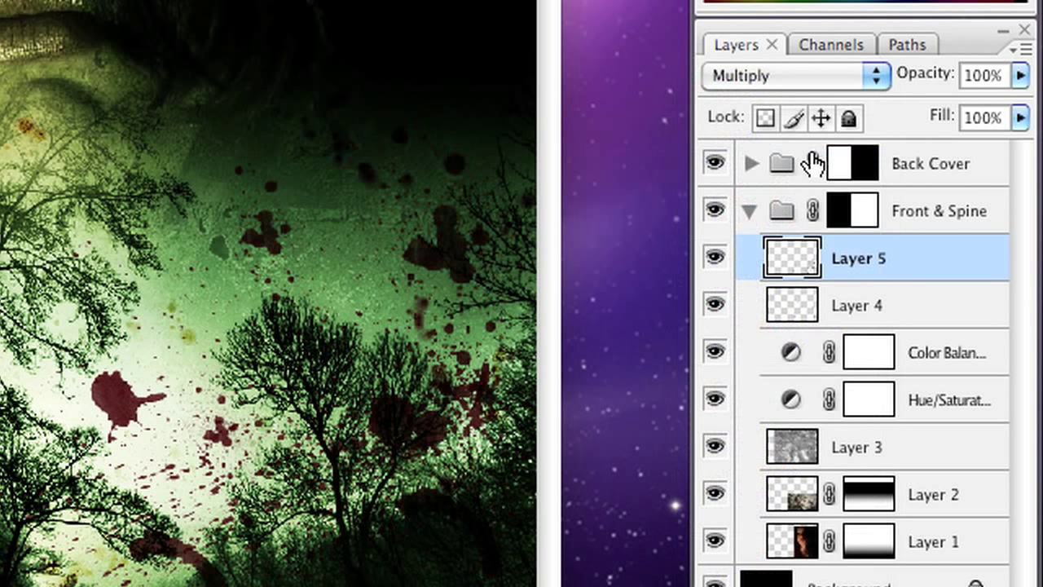
left_click(795, 75)
left_click(795, 92)
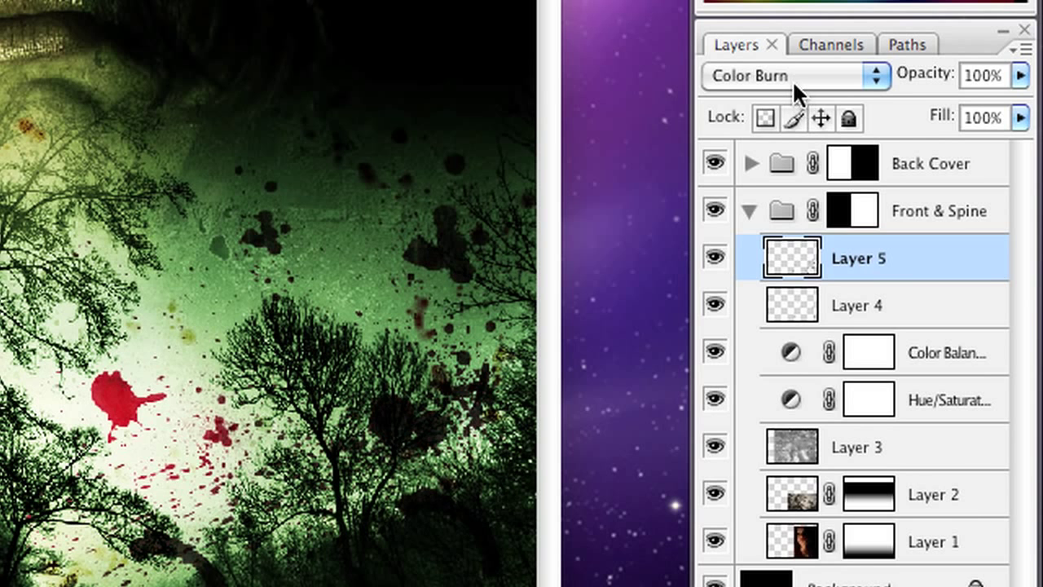
left_click(789, 73)
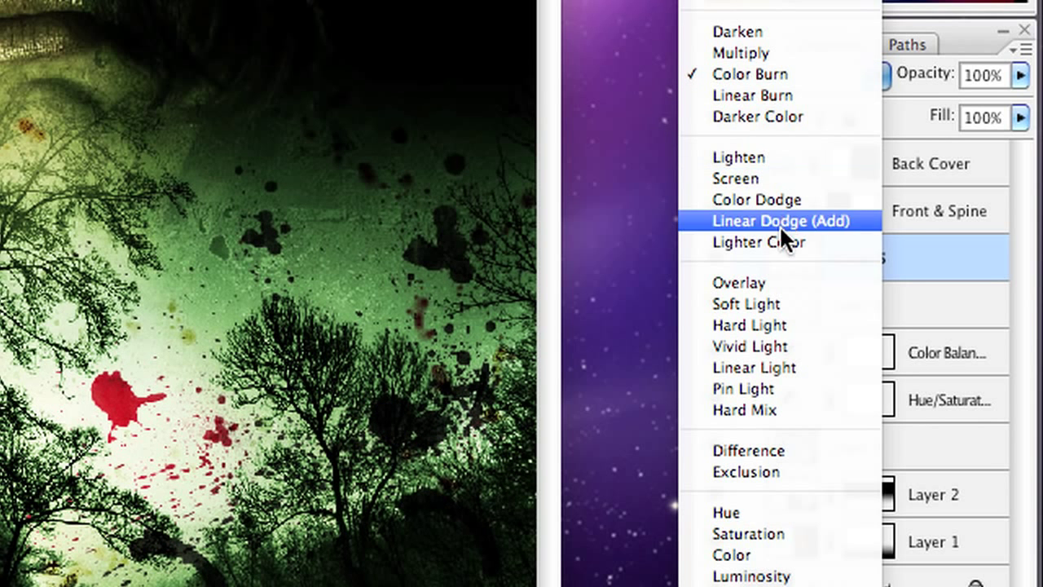
left_click(776, 282)
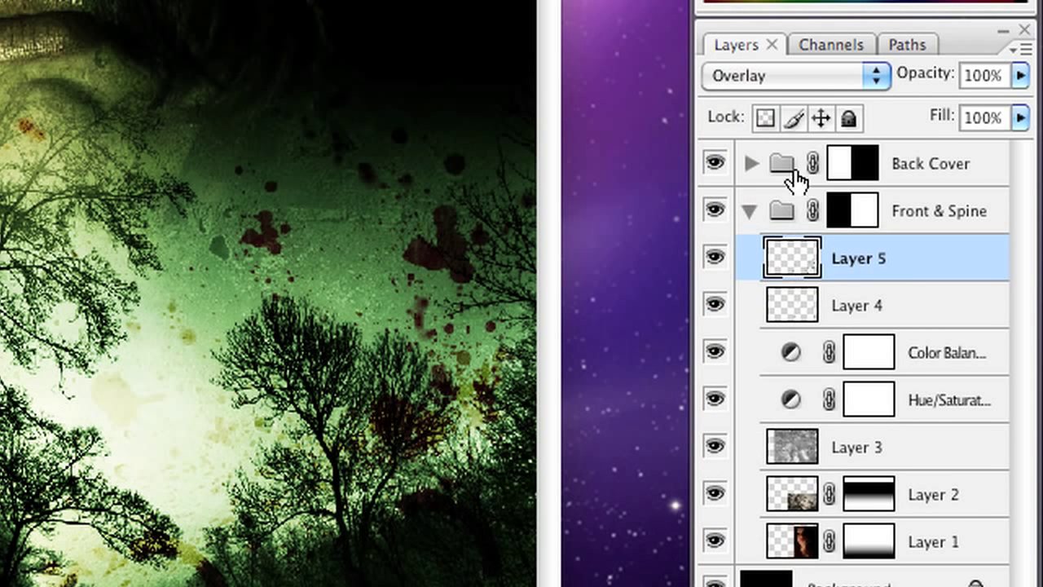
left_click(796, 75)
left_click(795, 121)
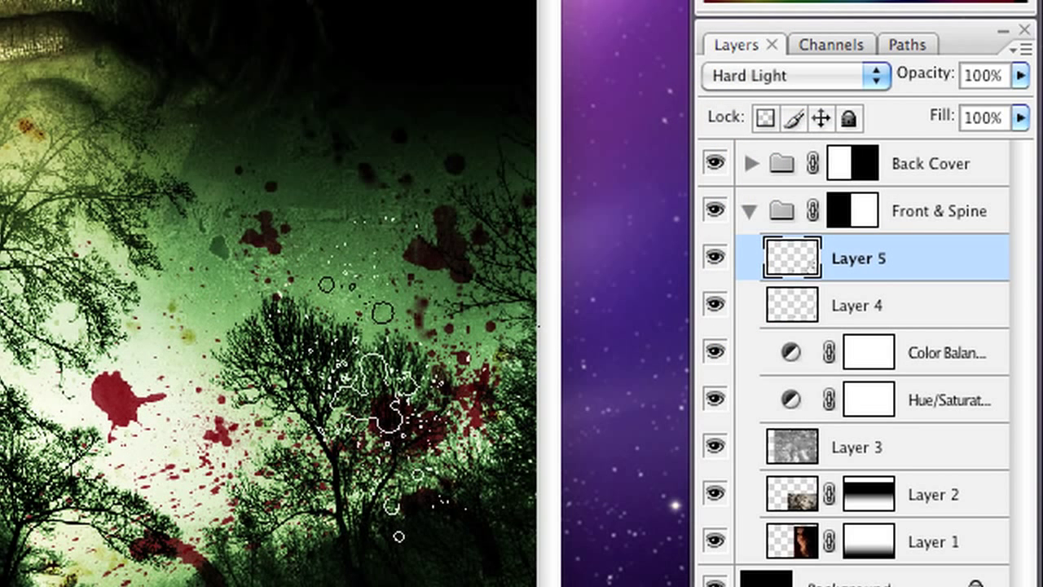
left_click(1021, 75)
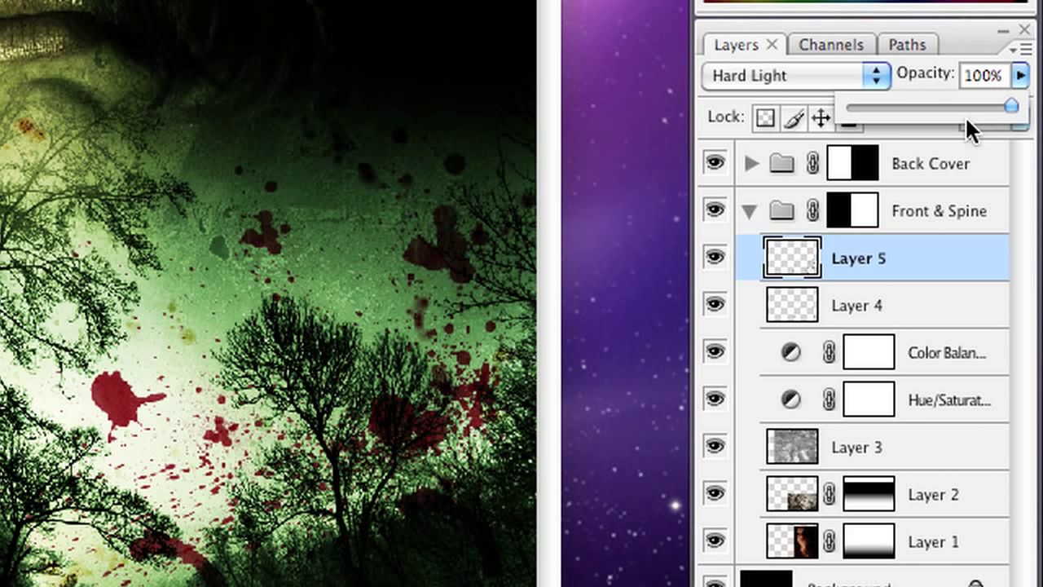
left_click_drag(966, 119, 1025, 114)
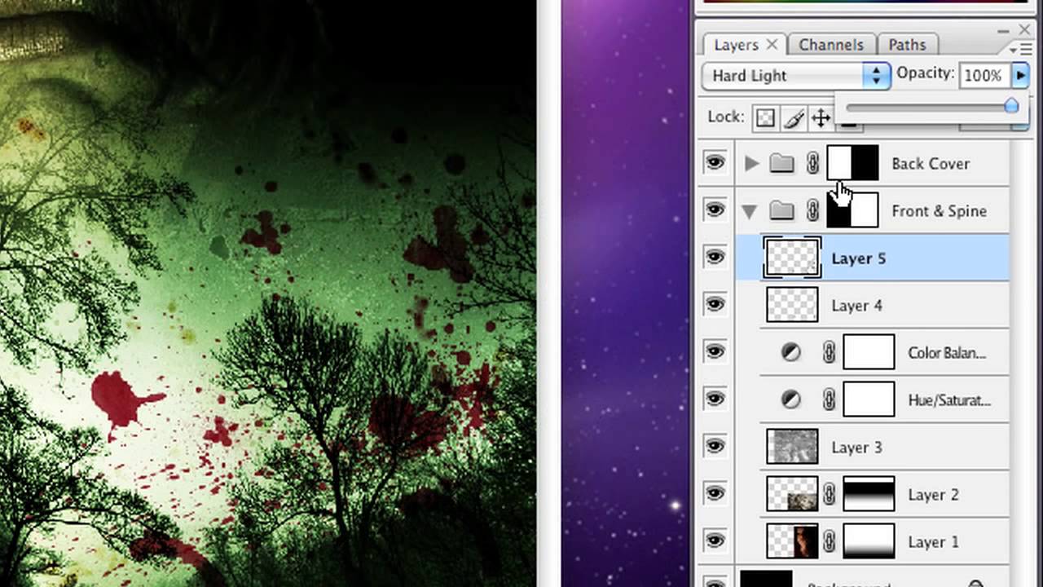